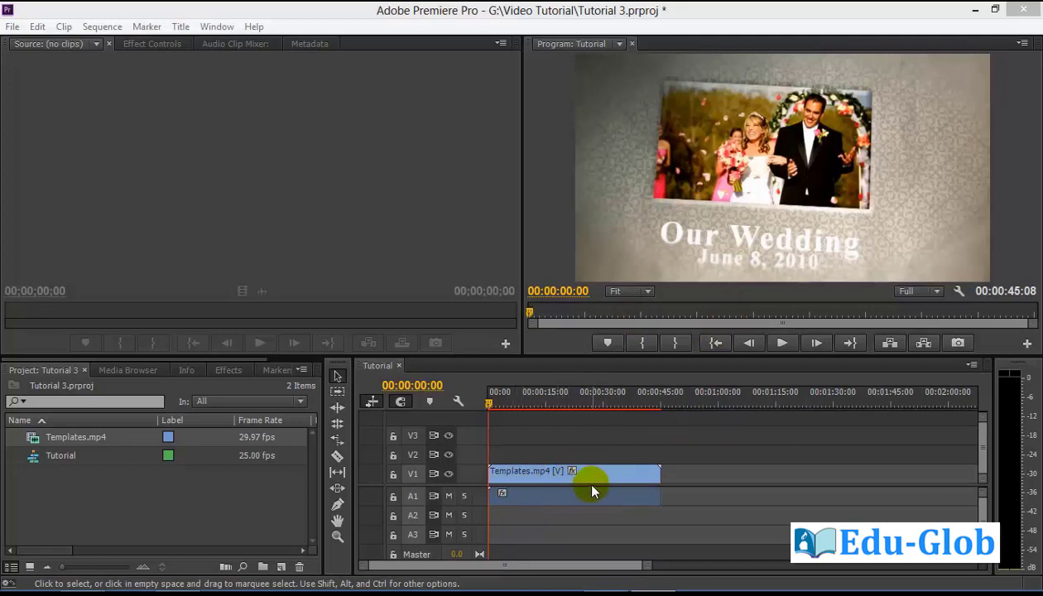
Move the playhead to the end of the Tutorial sequence at 00:00:45:08
{"action": "key", "text": "End"}
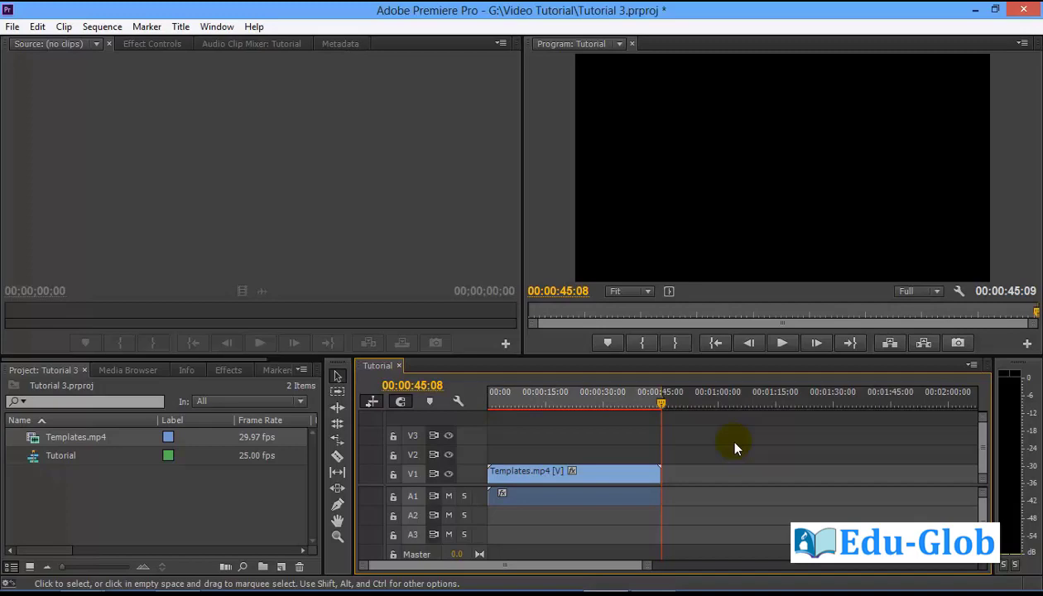
Open Export Settings for the Tutorial sequence through File > Export > Media
{"action": "left_click", "coordinate": [13, 26]}
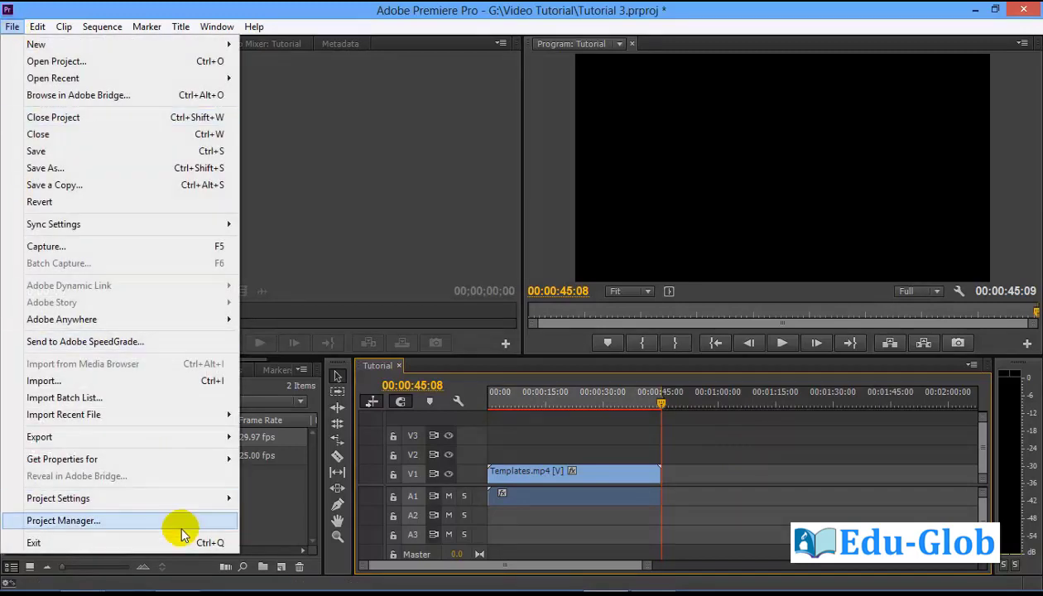
{"action": "mouse_move", "coordinate": [111, 446]}
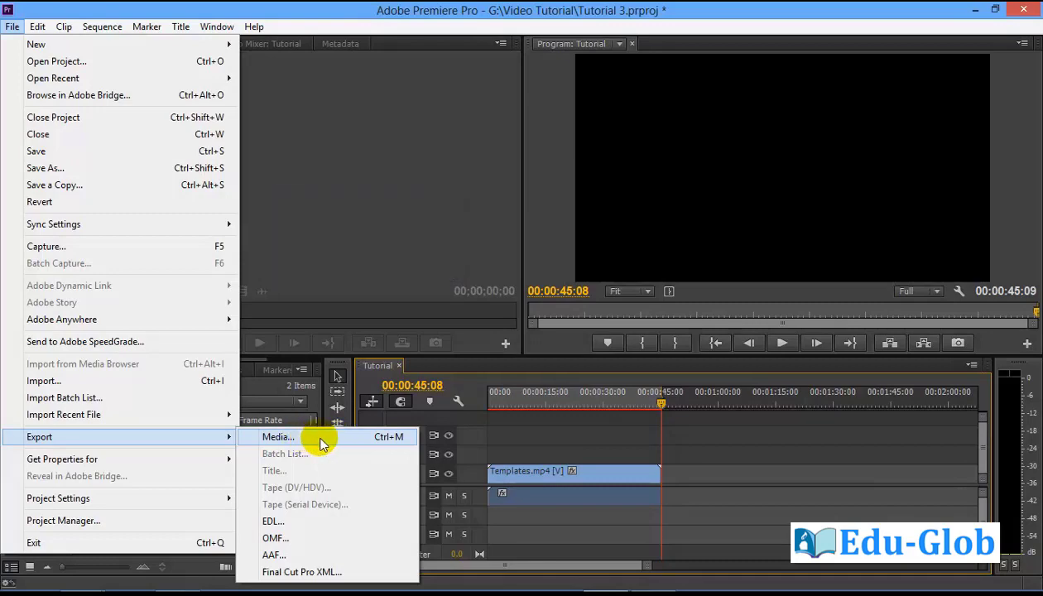
{"action": "left_click", "coordinate": [322, 443]}
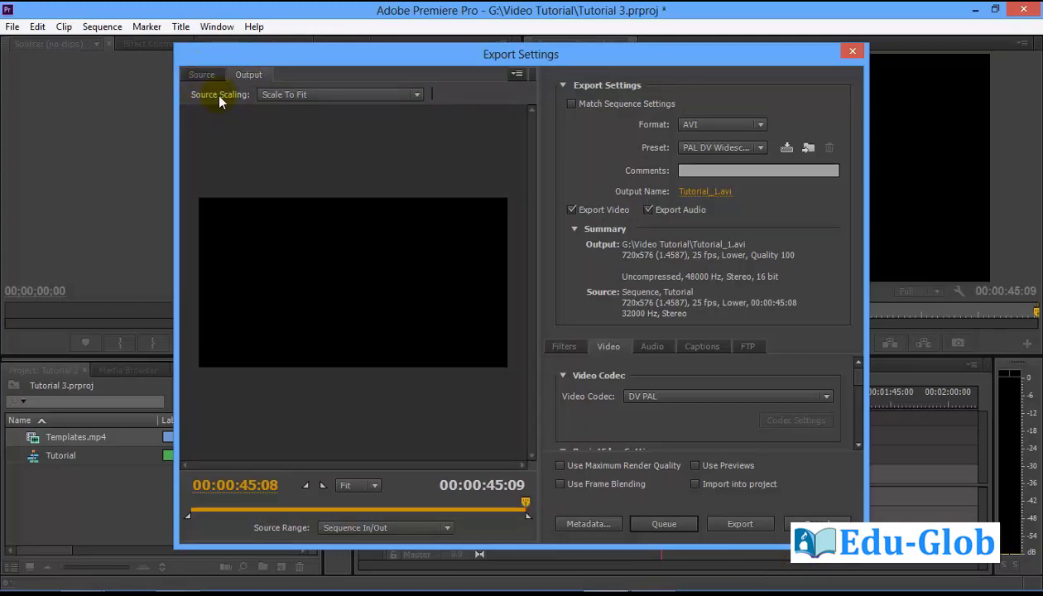
Show the Source crop controls and make the export match the sequence settings
{"action": "left_click", "coordinate": [204, 75]}
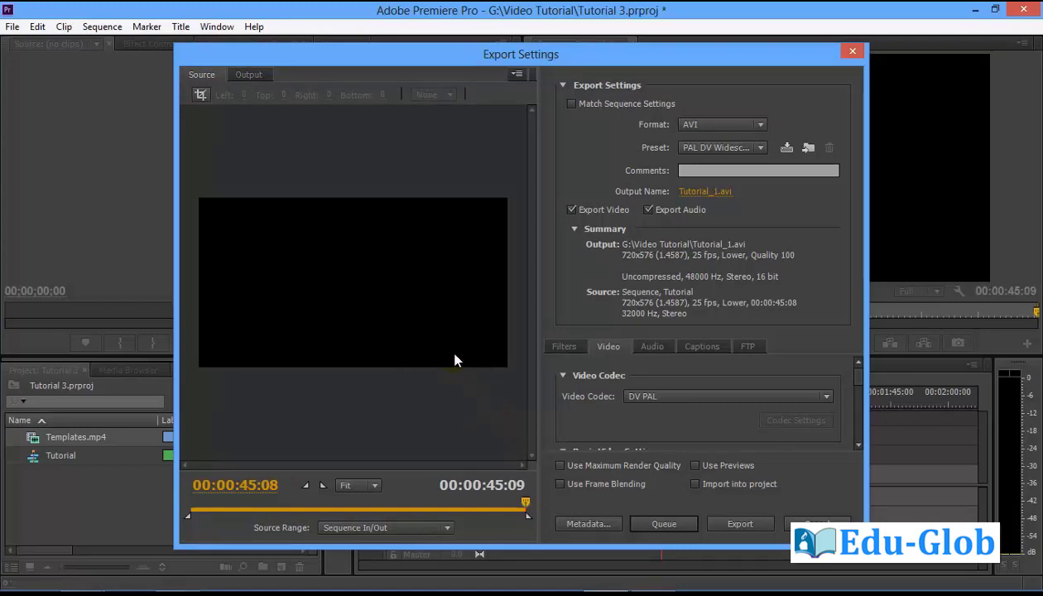
{"action": "left_click", "coordinate": [572, 105]}
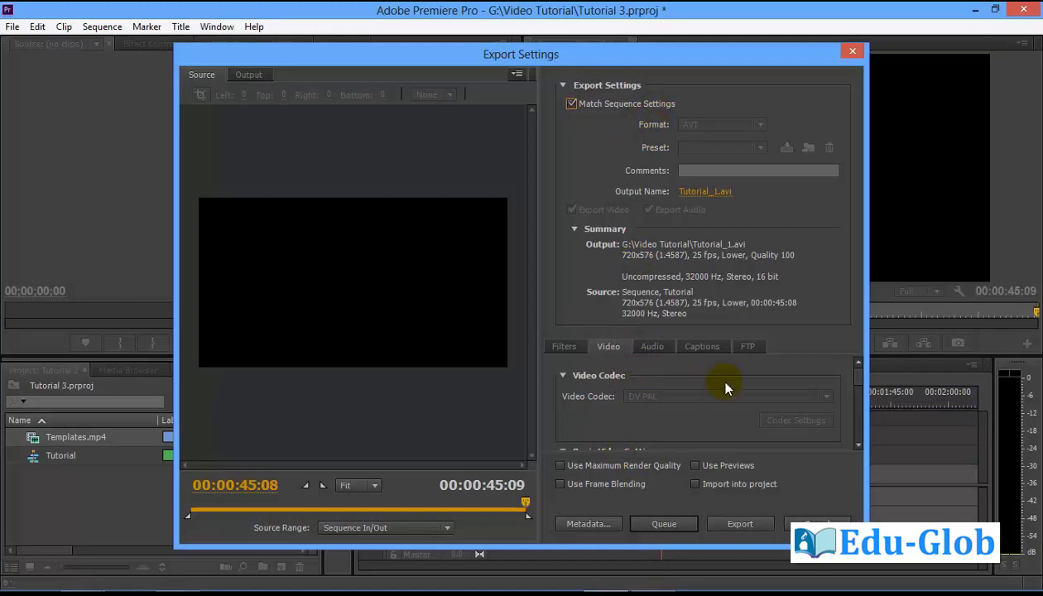
Turn off Match Sequence Settings and list the available export formats
{"action": "left_click", "coordinate": [572, 105]}
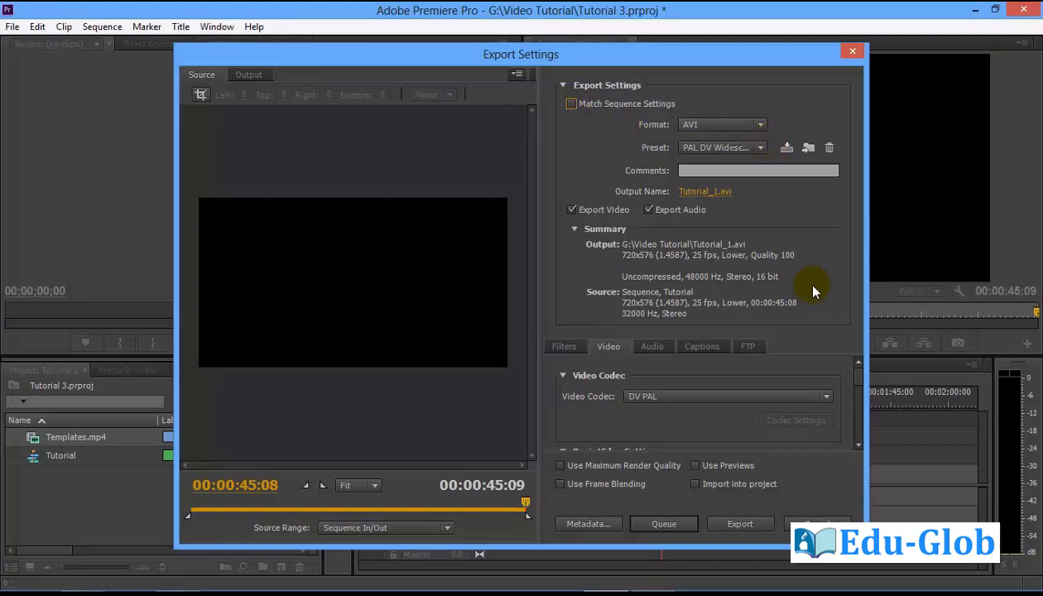
{"action": "left_click", "coordinate": [758, 127]}
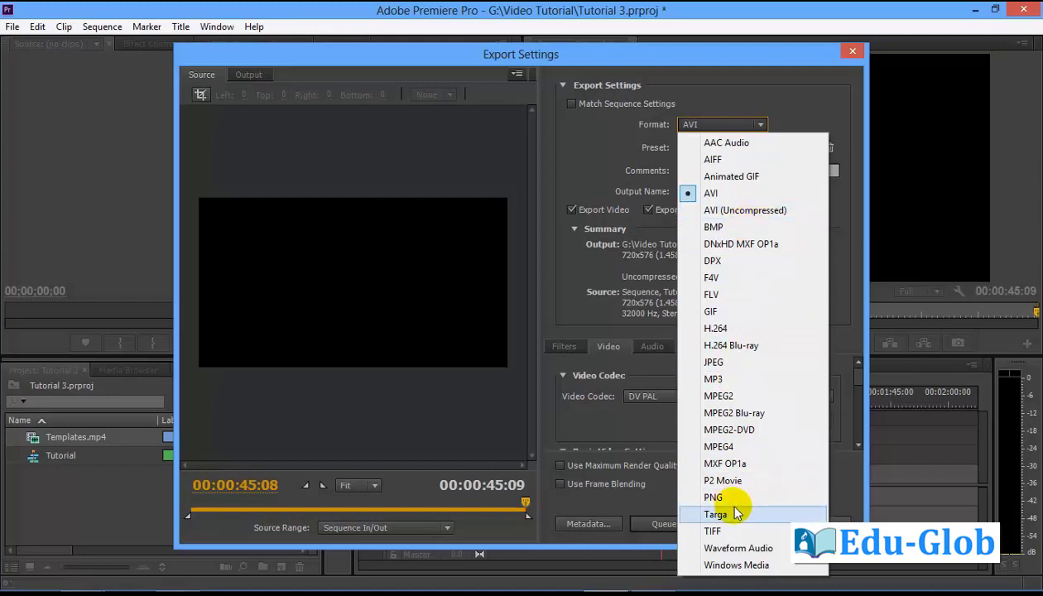
Keep AVI as the format and PAL DV Widescreen as the preset
{"action": "left_click", "coordinate": [717, 194]}
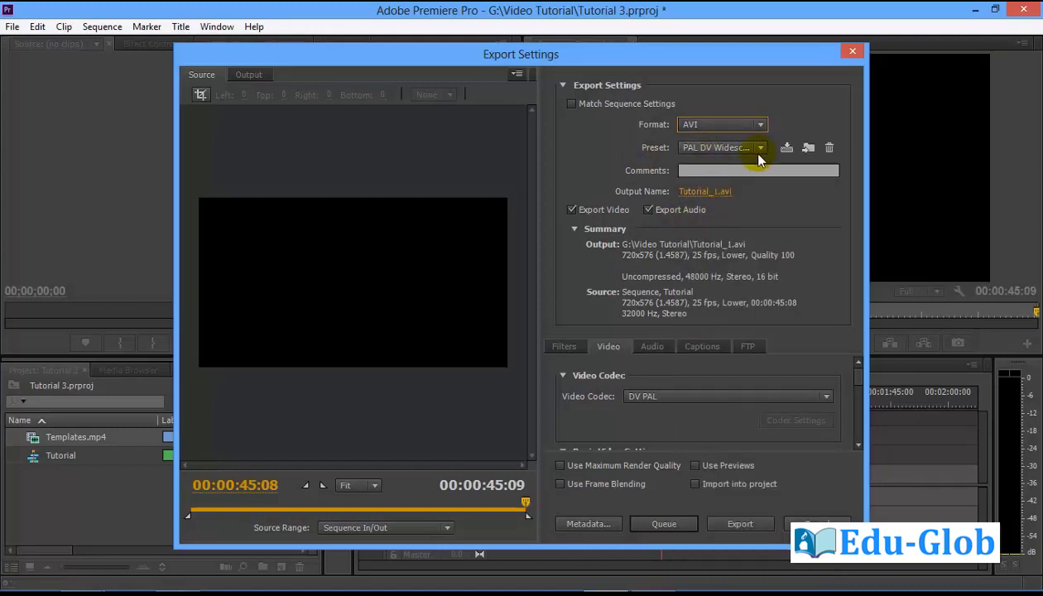
{"action": "left_click", "coordinate": [759, 149]}
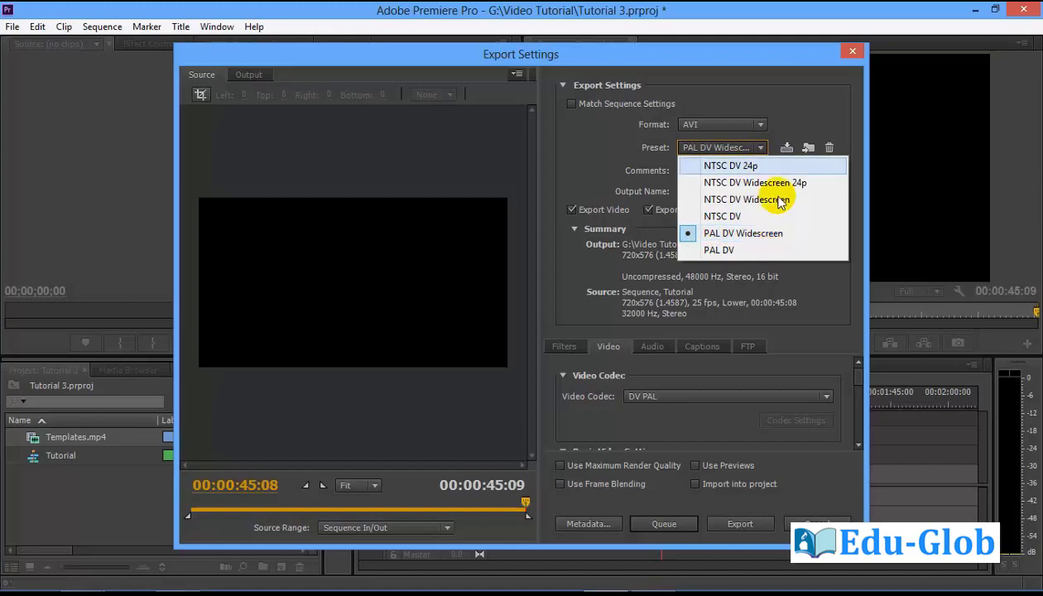
{"action": "left_click", "coordinate": [761, 149]}
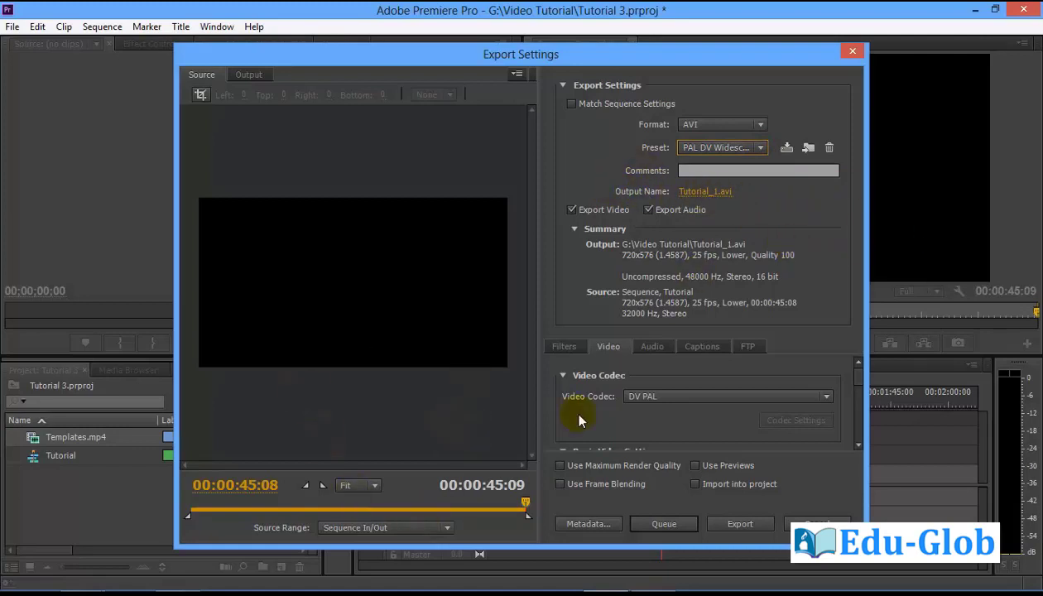
Set the export output to Final Out.avi in the Desktop folder
{"action": "left_click", "coordinate": [717, 193]}
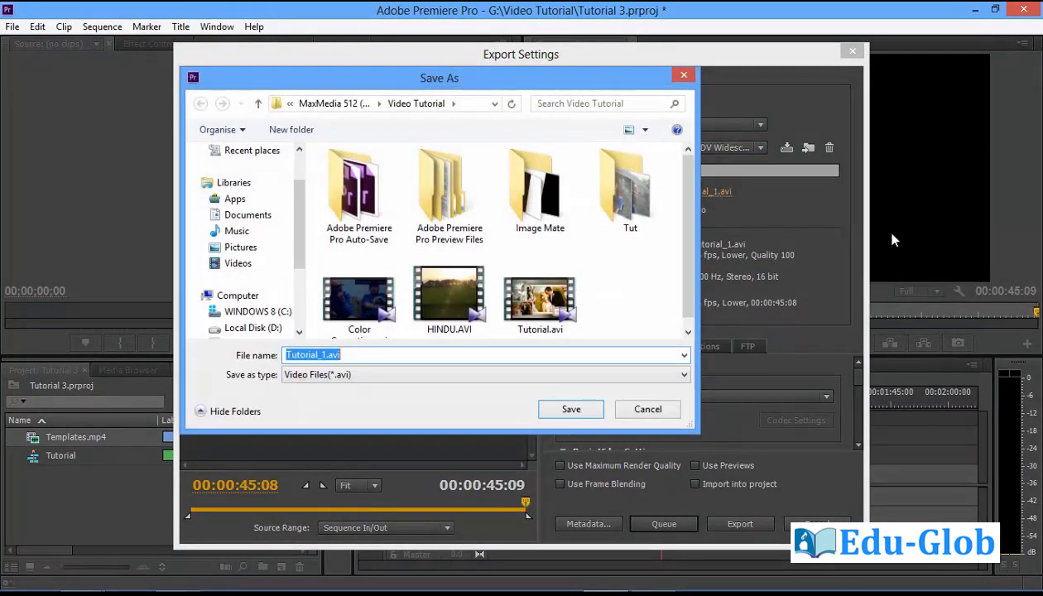
{"action": "scroll", "coordinate": [296, 236], "scroll_direction": "up", "scroll_amount": 2}
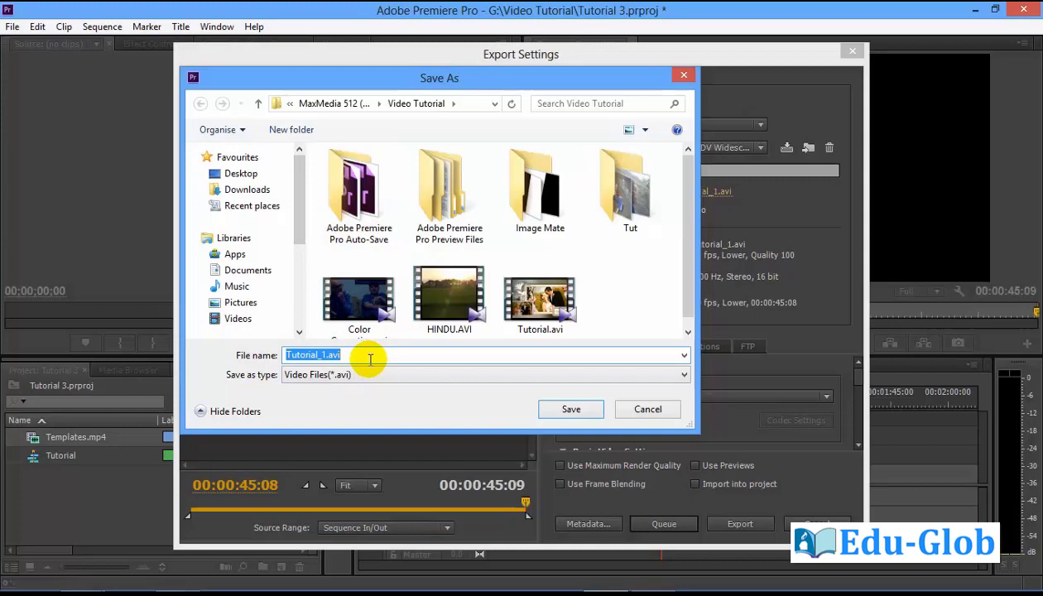
{"action": "type", "text": "Final OUt"}
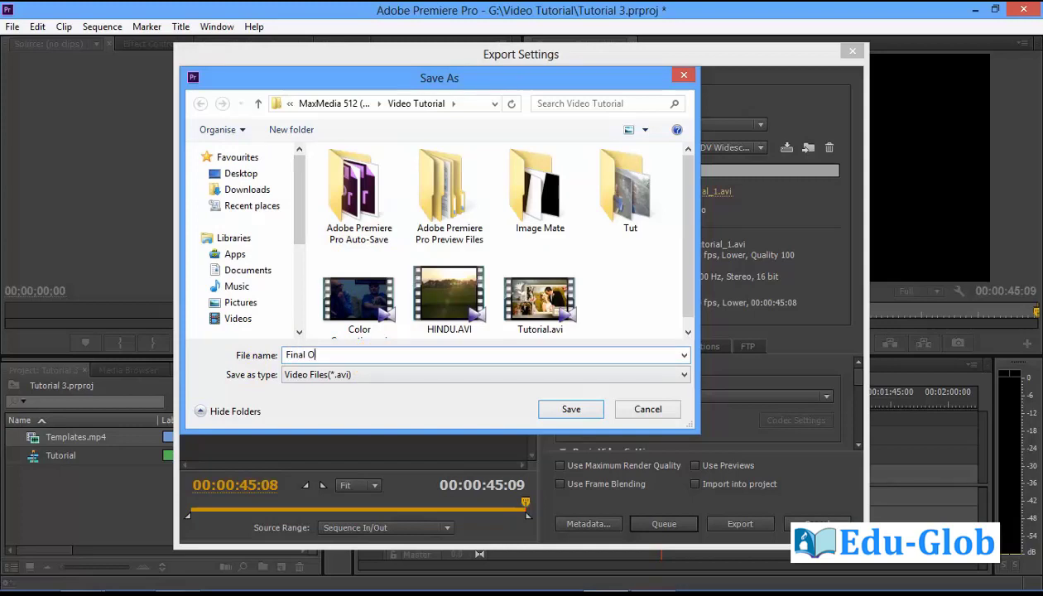
{"action": "key", "text": "Home"}
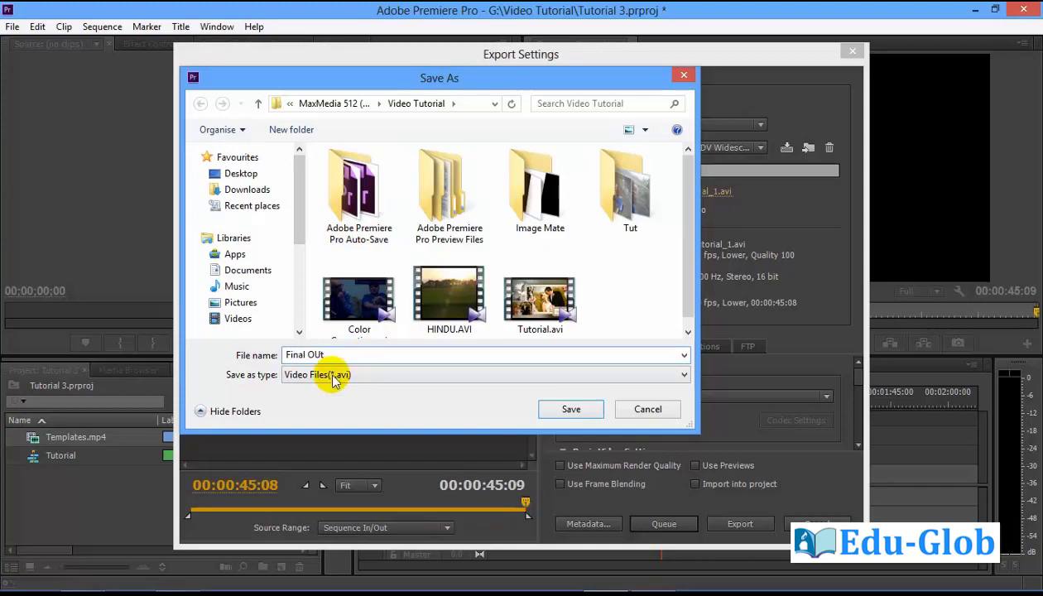
{"action": "left_click", "coordinate": [354, 352]}
{"action": "key", "text": "BackSpace"}
{"action": "key", "text": "BackSpace"}
{"action": "type", "text": "ut"}
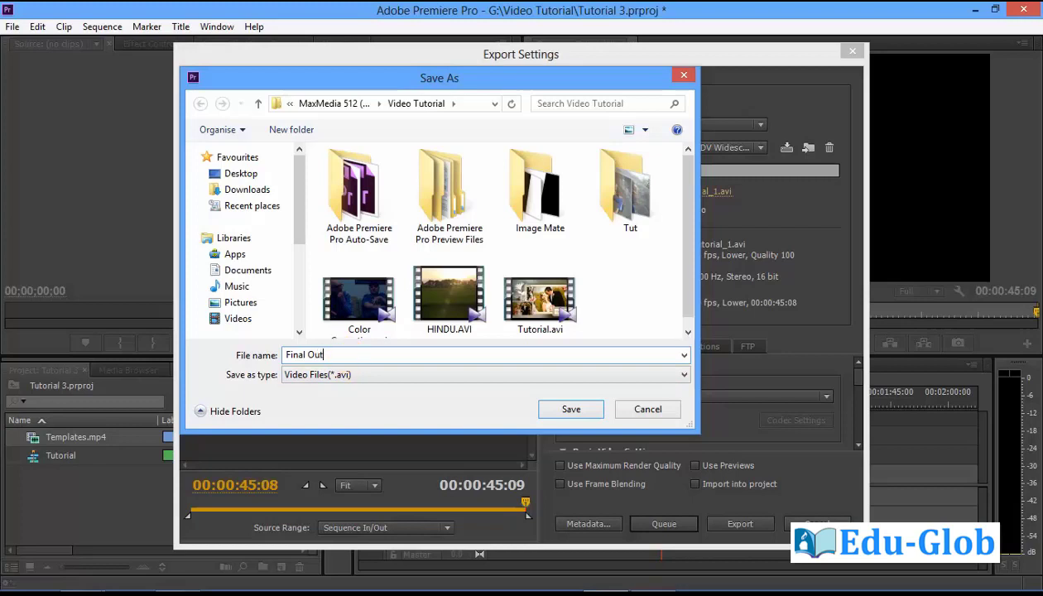
{"action": "left_click", "coordinate": [251, 179]}
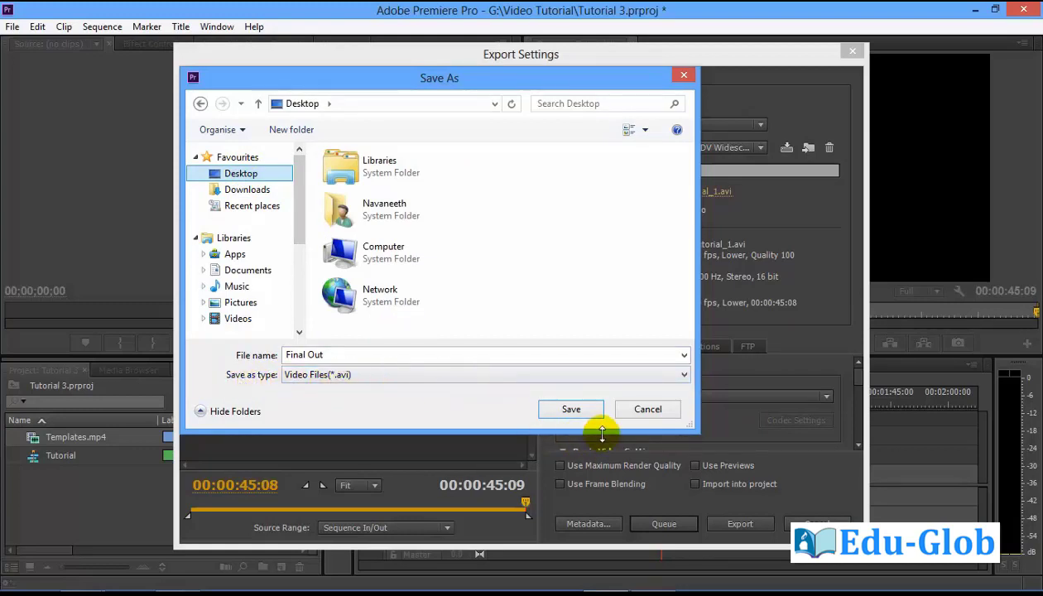
{"action": "left_click_drag", "start_coordinate": [571, 82], "coordinate": [463, 94]}
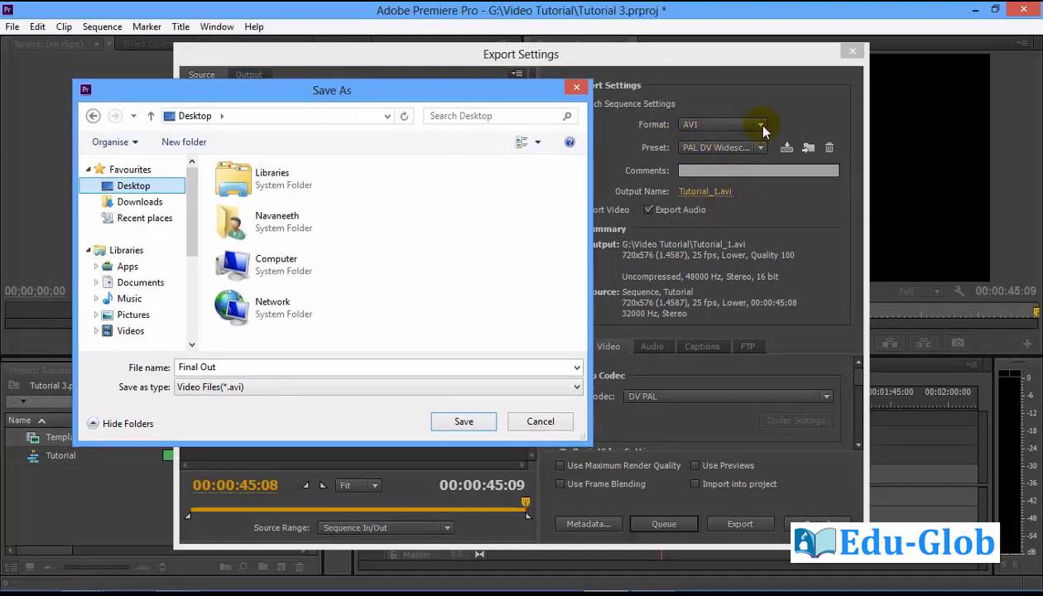
{"action": "left_click", "coordinate": [474, 424]}
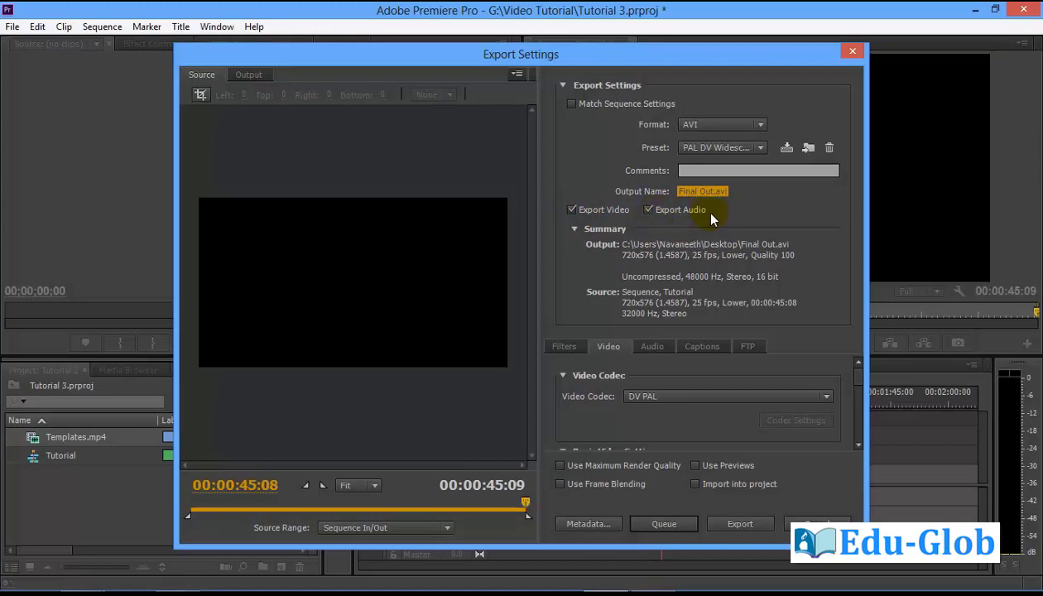
Toggle Export Video and Export Audio off and back on, leaving both enabled
{"action": "left_click", "coordinate": [572, 210]}
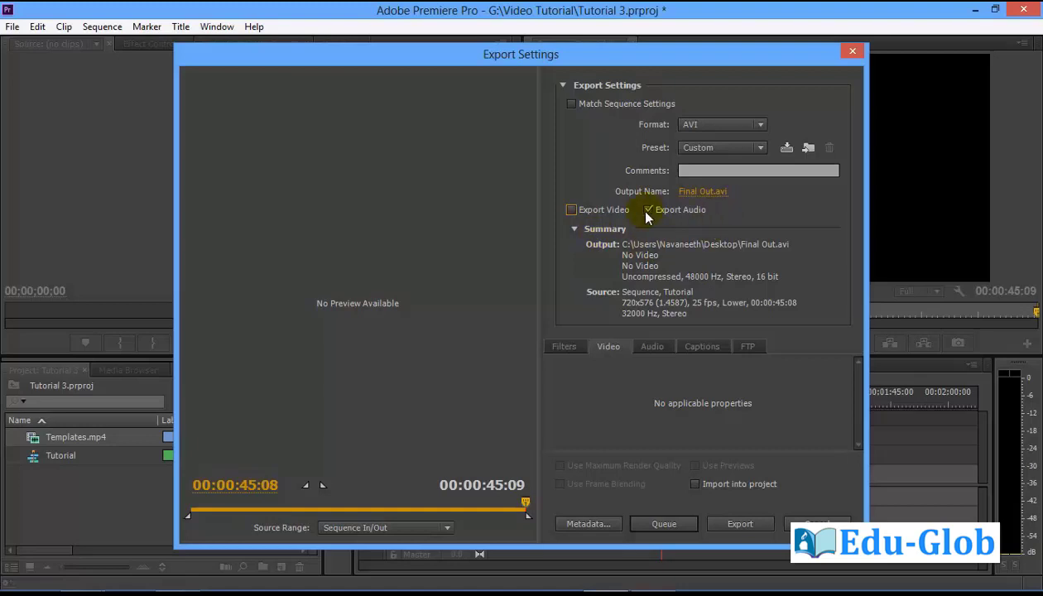
{"action": "left_click", "coordinate": [572, 210]}
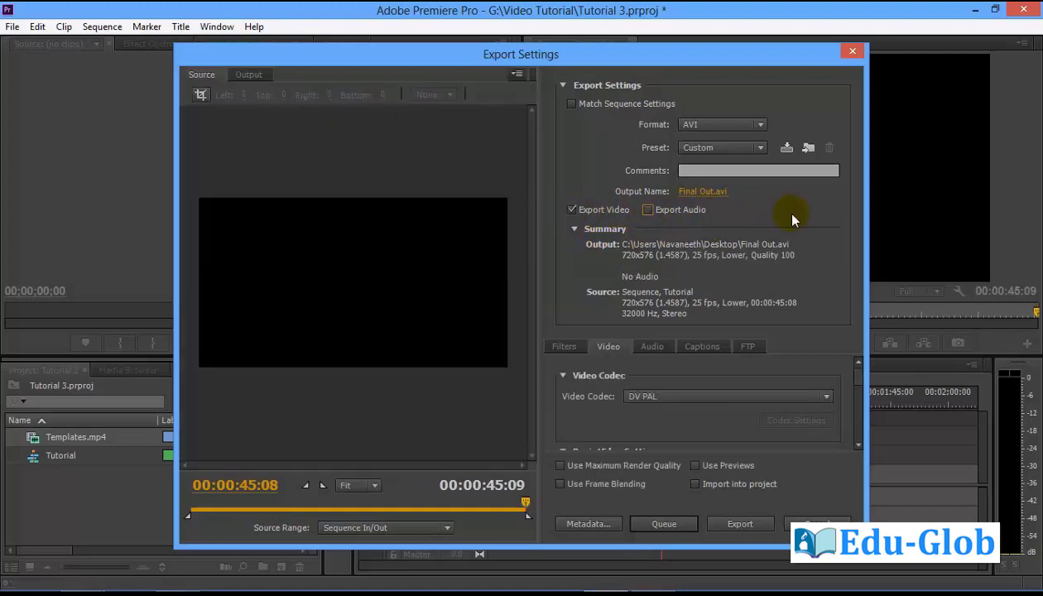
{"action": "left_click", "coordinate": [648, 211]}
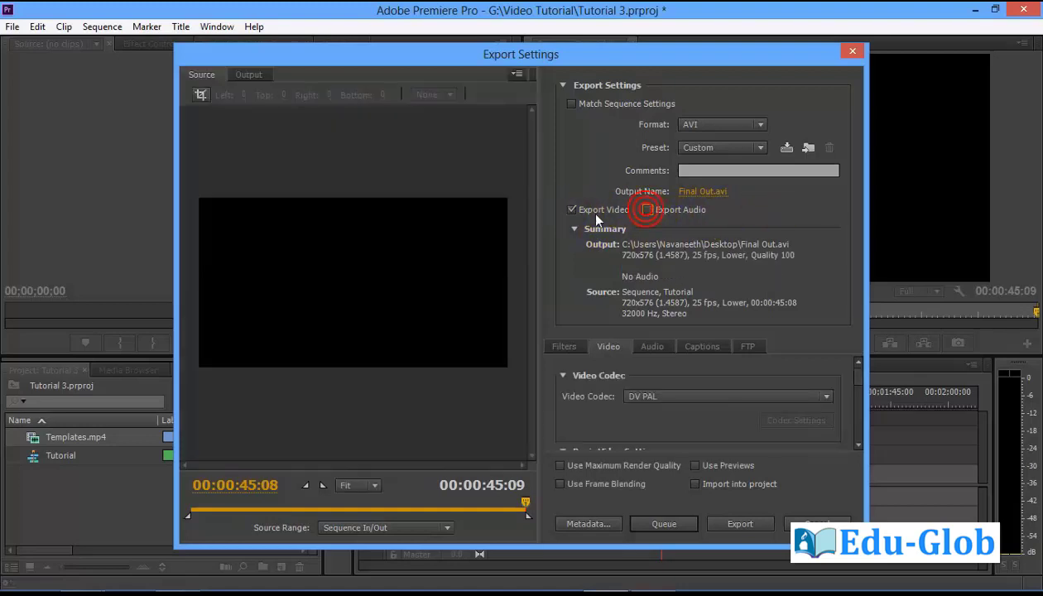
{"action": "left_click", "coordinate": [648, 210]}
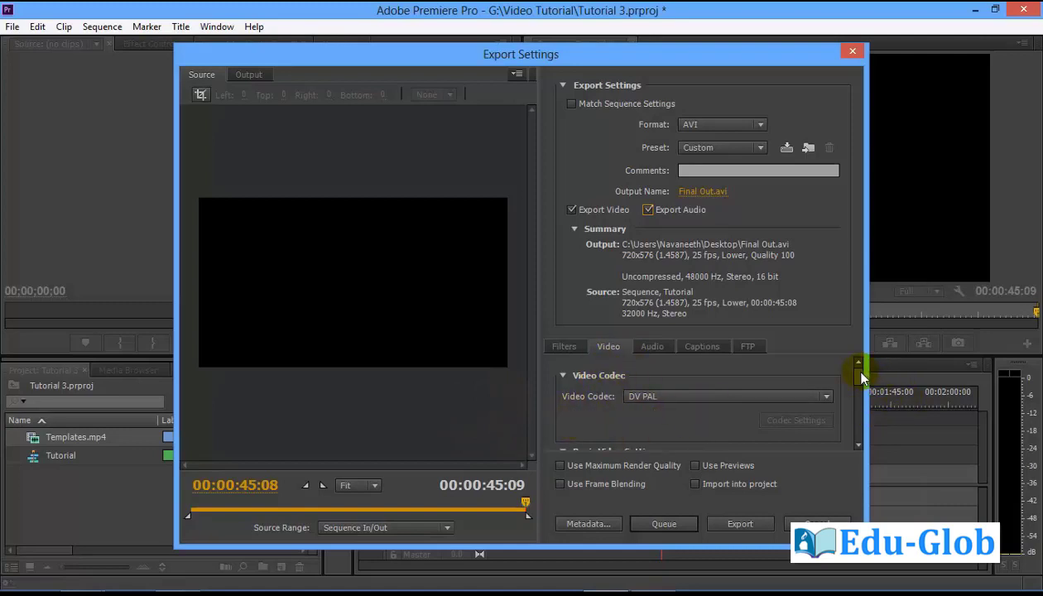
{"action": "left_click", "coordinate": [859, 448]}
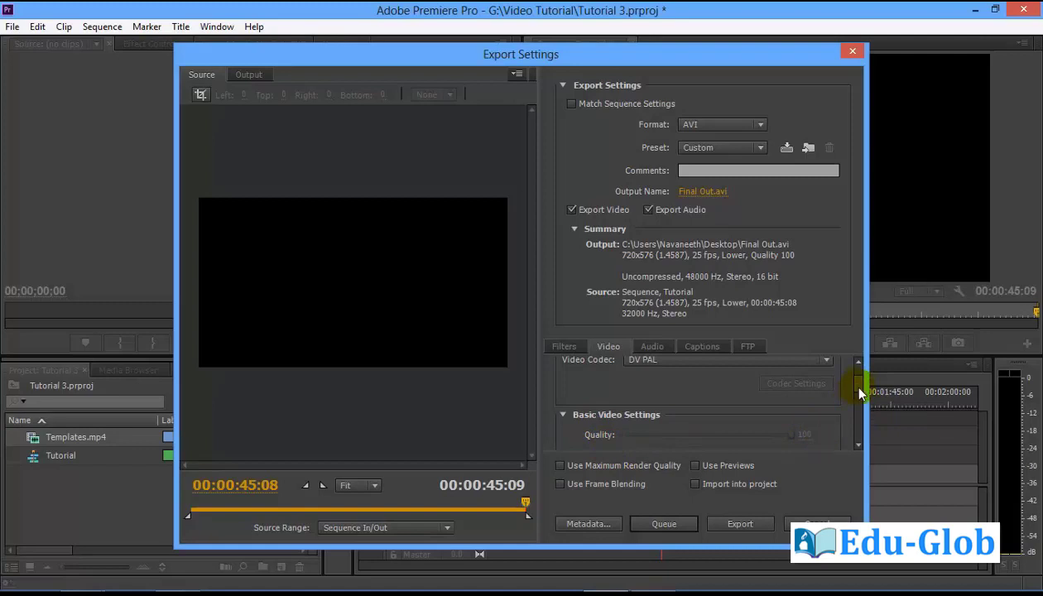
{"action": "left_click", "coordinate": [859, 445]}
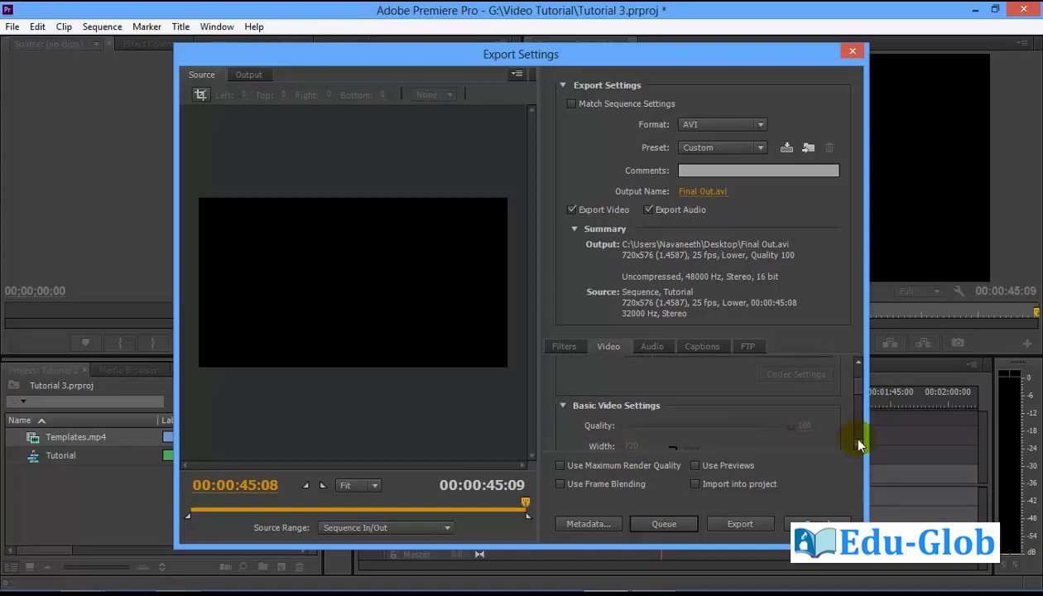
{"action": "left_click_drag", "start_coordinate": [858, 445], "coordinate": [859, 447]}
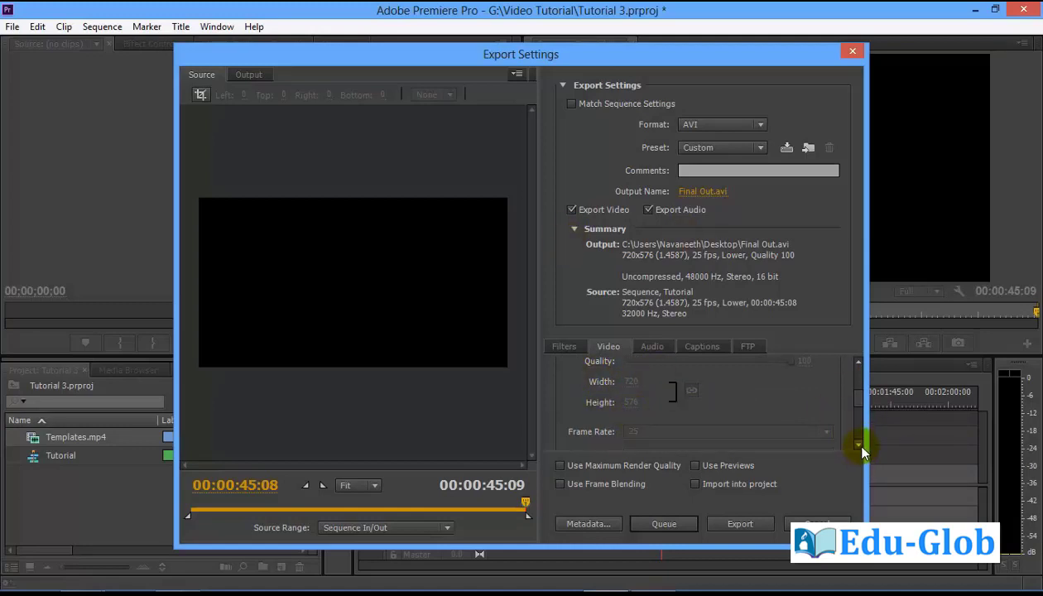
{"action": "left_click_drag", "start_coordinate": [861, 445], "coordinate": [864, 451]}
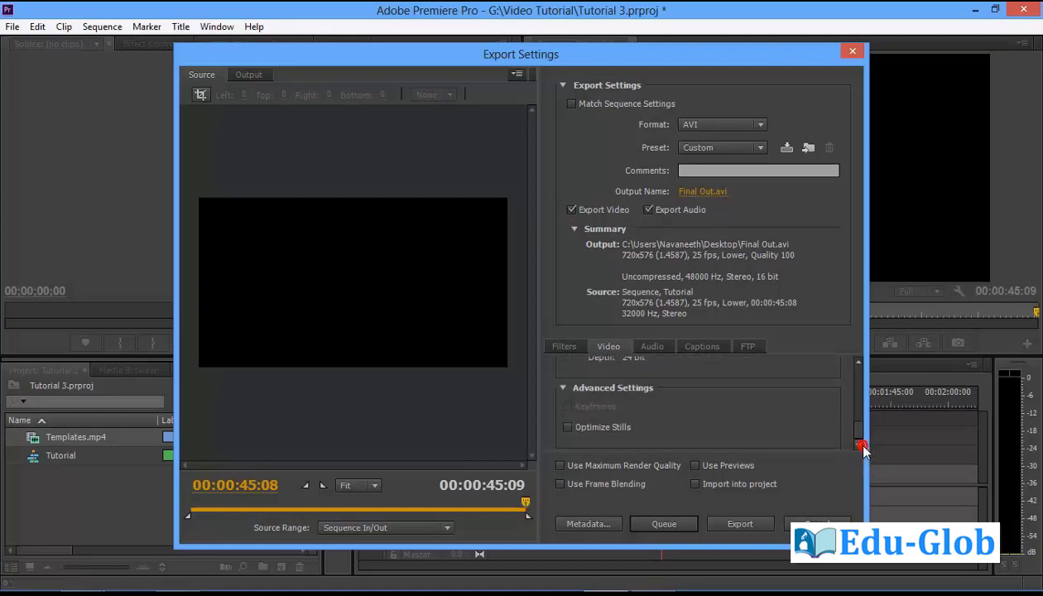
{"action": "left_click_drag", "start_coordinate": [858, 427], "coordinate": [858, 368]}
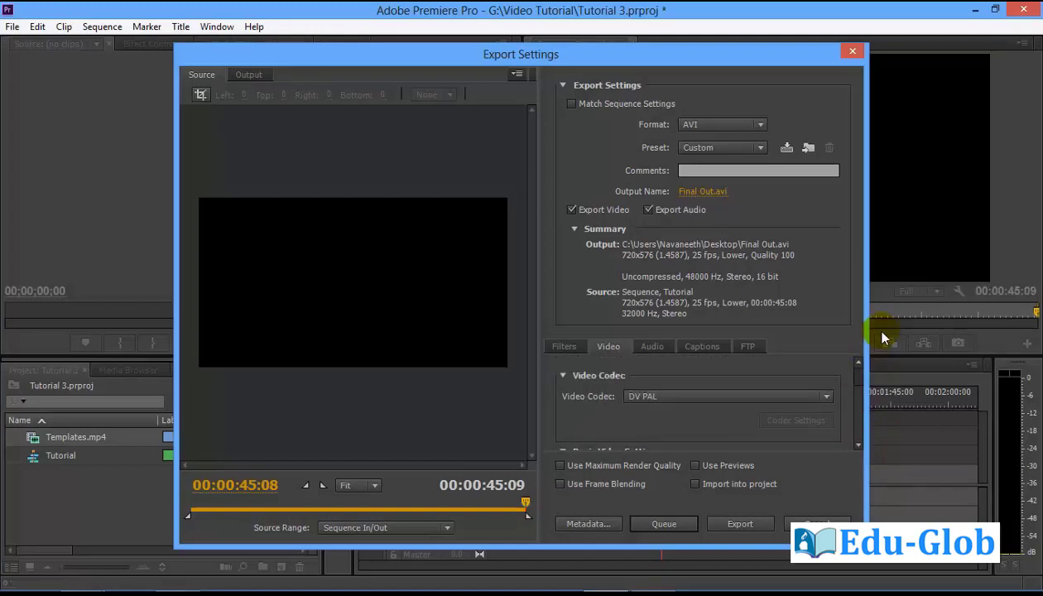
Enable Use Maximum Render Quality and queue the Final Out.avi export in Media Encoder
{"action": "left_click", "coordinate": [560, 467]}
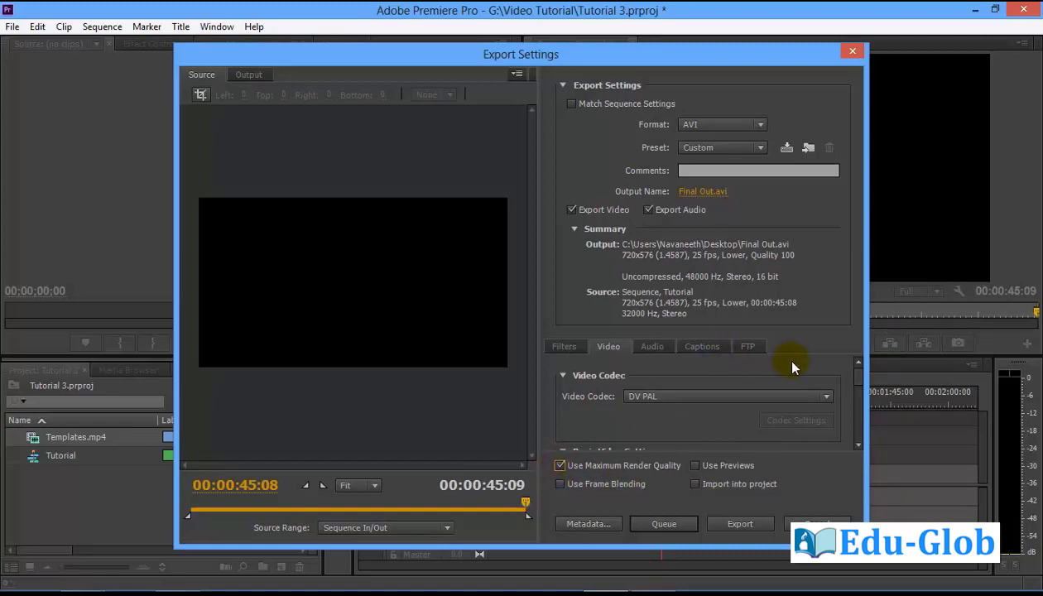
{"action": "left_click", "coordinate": [650, 524]}
{"action": "left_click", "coordinate": [663, 524]}
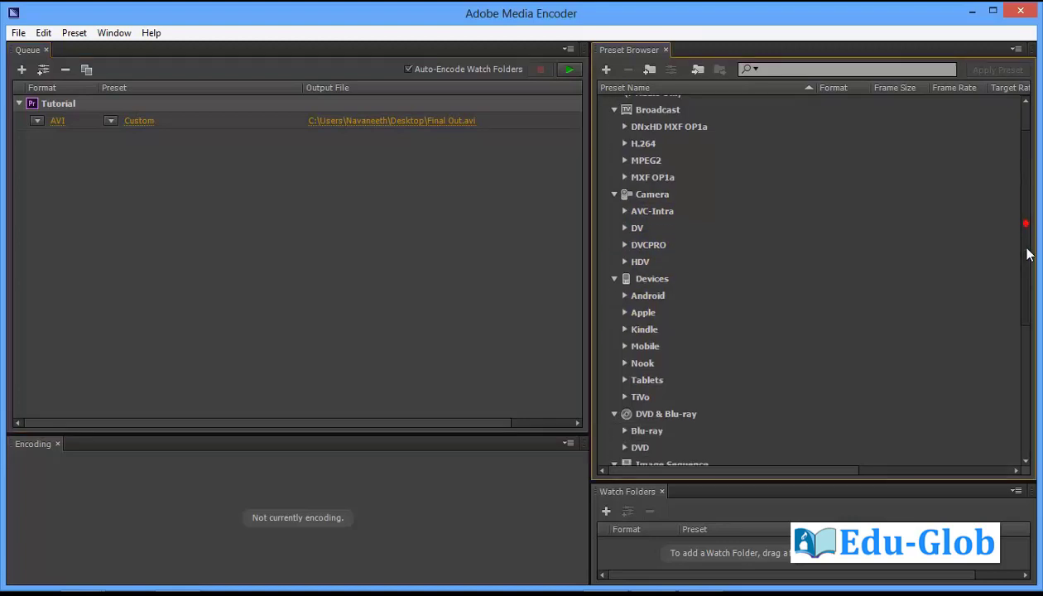
Resize the Media Encoder panels to review the queued Tutorial job (AVI, Custom, Desktop\Final Out.avi)
{"action": "left_click_drag", "start_coordinate": [1029, 236], "coordinate": [1027, 324]}
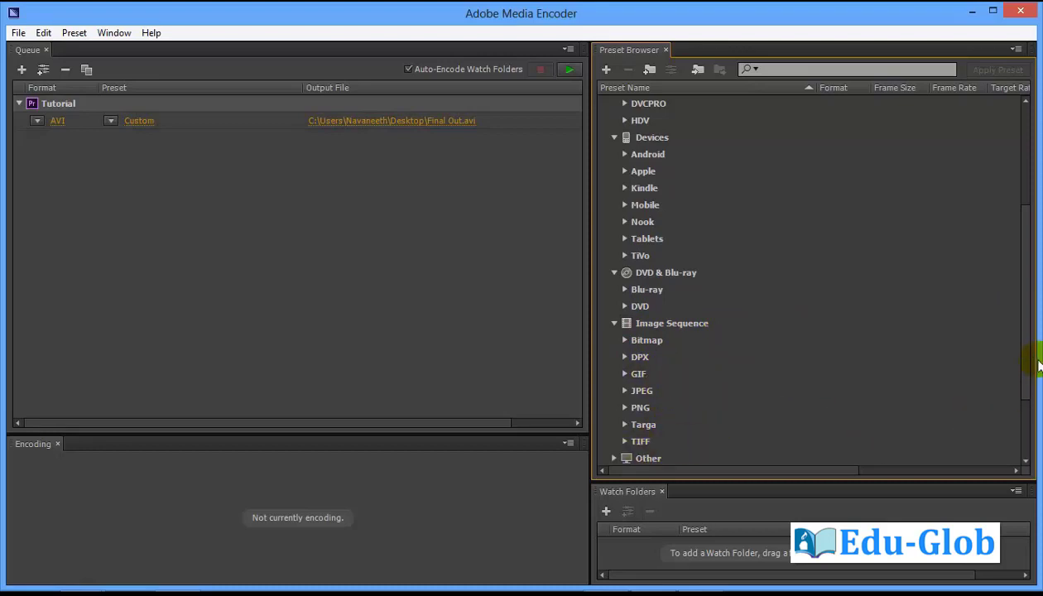
{"action": "mouse_move", "coordinate": [1024, 346]}
{"action": "left_mouse_down"}
{"action": "mouse_move", "coordinate": [1032, 413]}
{"action": "mouse_move", "coordinate": [1031, 240]}
{"action": "left_mouse_up"}
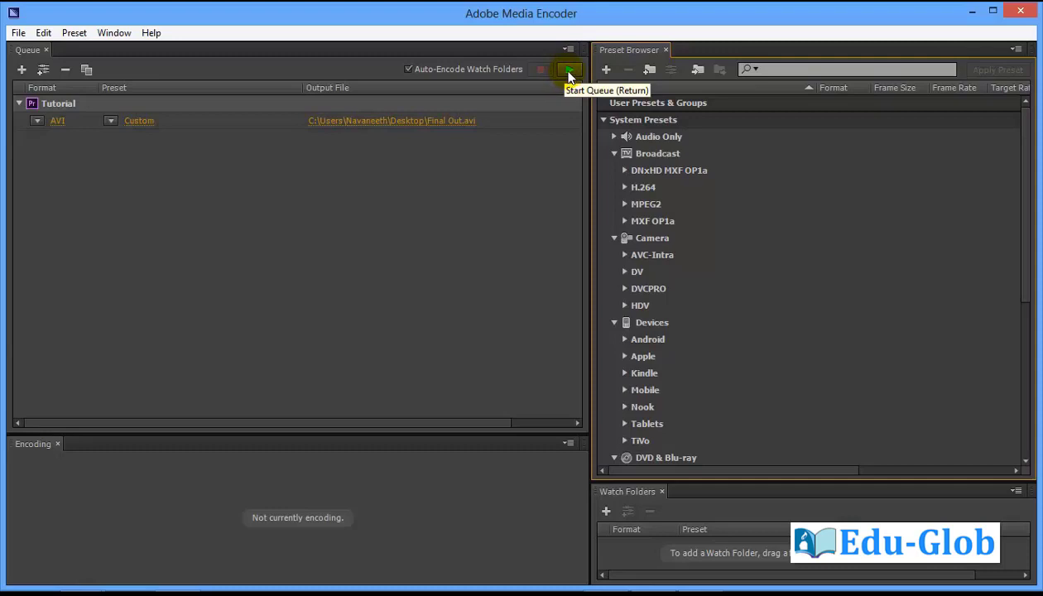
Start the queue and enlarge the Encoding panel to follow Final Out.avi rendering
{"action": "left_click", "coordinate": [570, 73]}
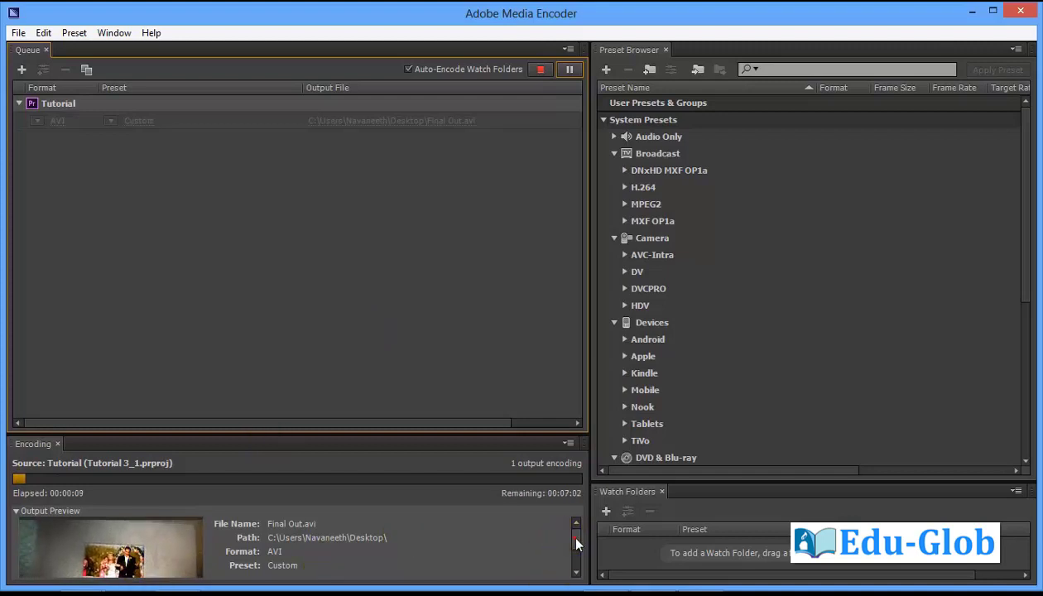
{"action": "left_click_drag", "start_coordinate": [531, 435], "coordinate": [530, 334]}
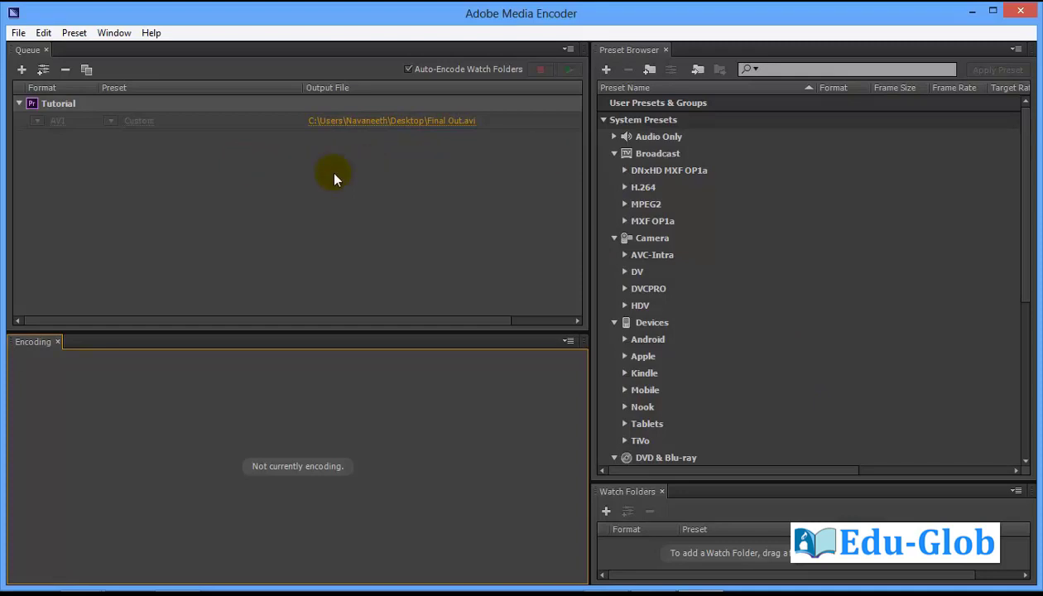
Play Final Out.avi from the desktop in KMPlayer to check the wedding video, then close the player
{"action": "left_click", "coordinate": [974, 11]}
{"action": "left_click", "coordinate": [974, 11]}
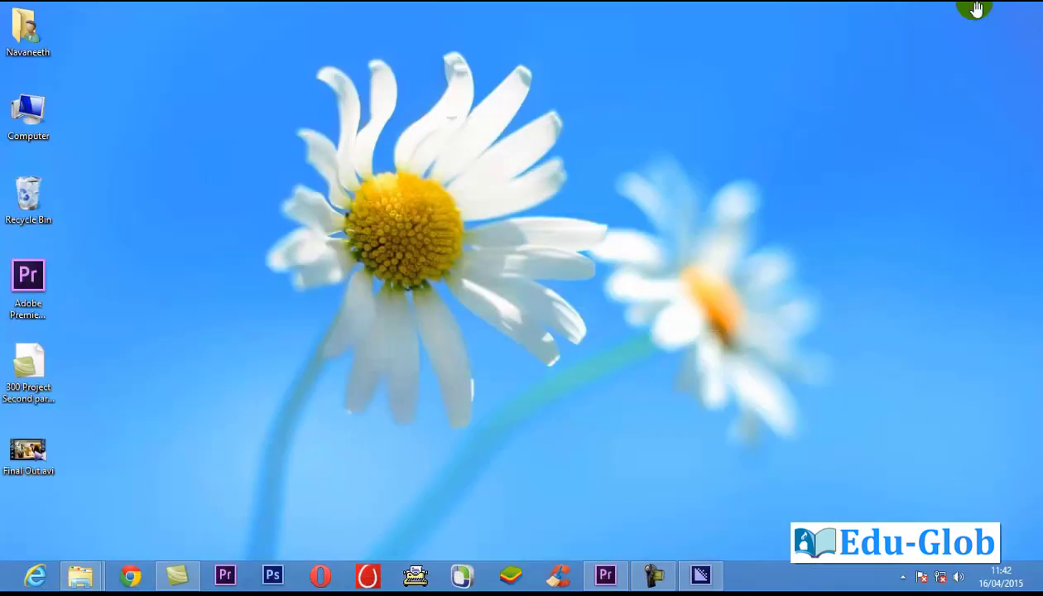
{"action": "left_click", "coordinate": [30, 446]}
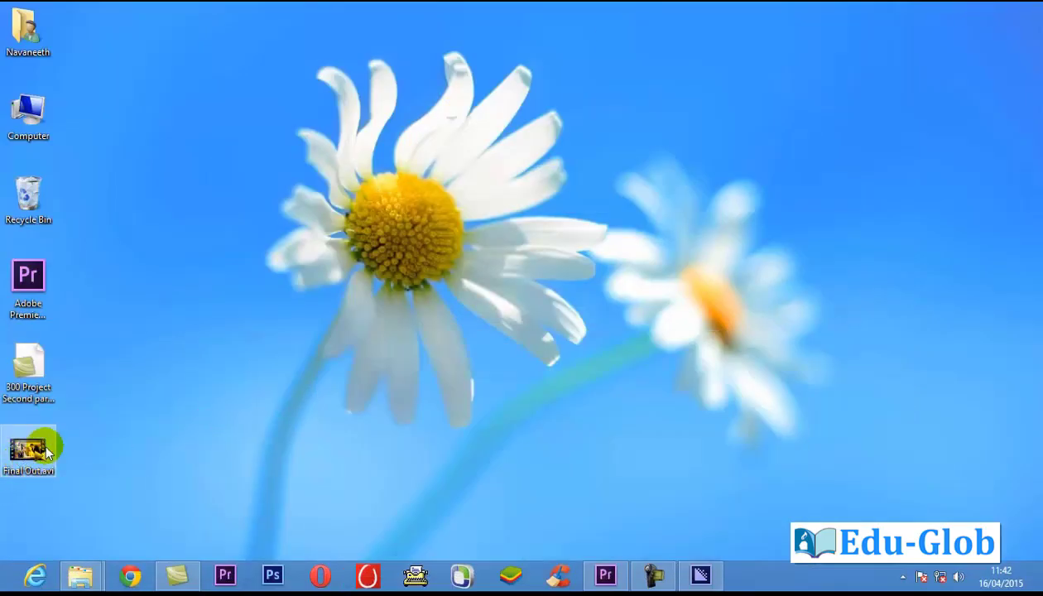
{"action": "left_click", "coordinate": [30, 448]}
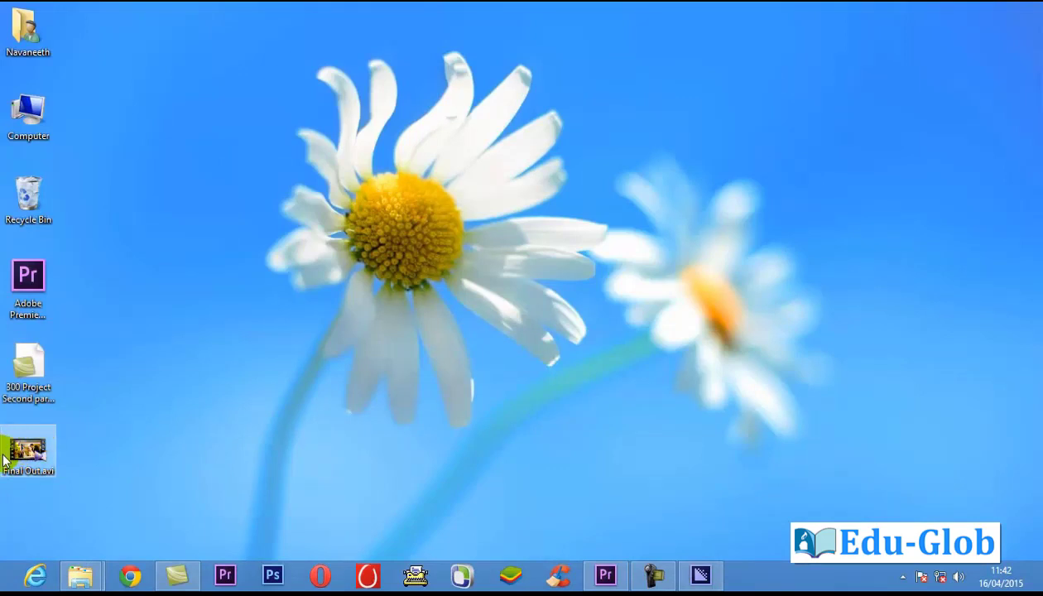
{"action": "left_click", "coordinate": [26, 453]}
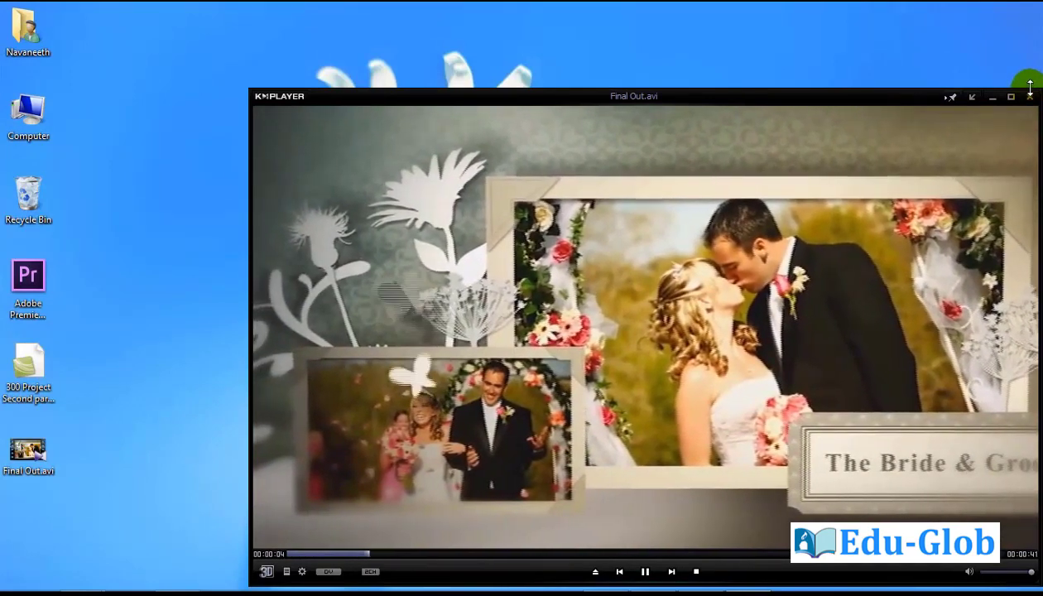
{"action": "left_click", "coordinate": [1031, 96]}
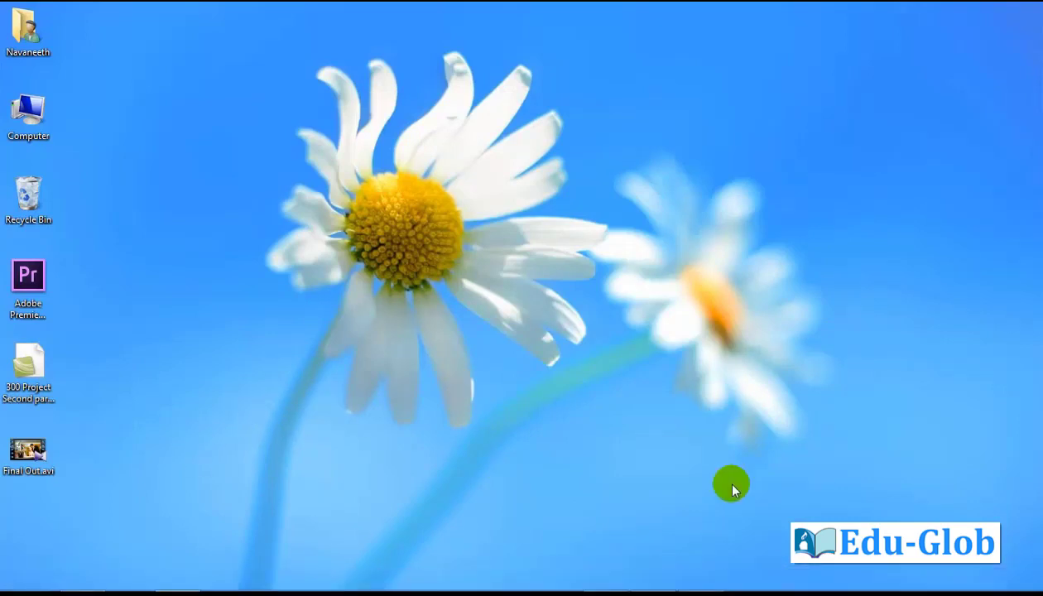
Export the Tutorial sequence with Match Sequence Settings as Tutorial.avi to the Desktop
{"action": "left_click", "coordinate": [613, 581]}
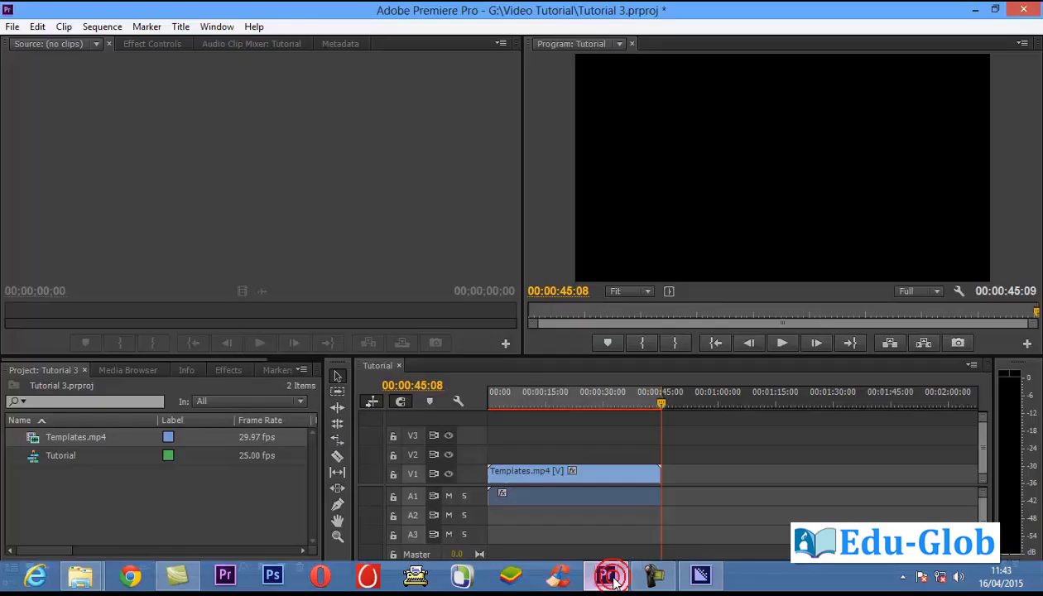
{"action": "left_click", "coordinate": [786, 445]}
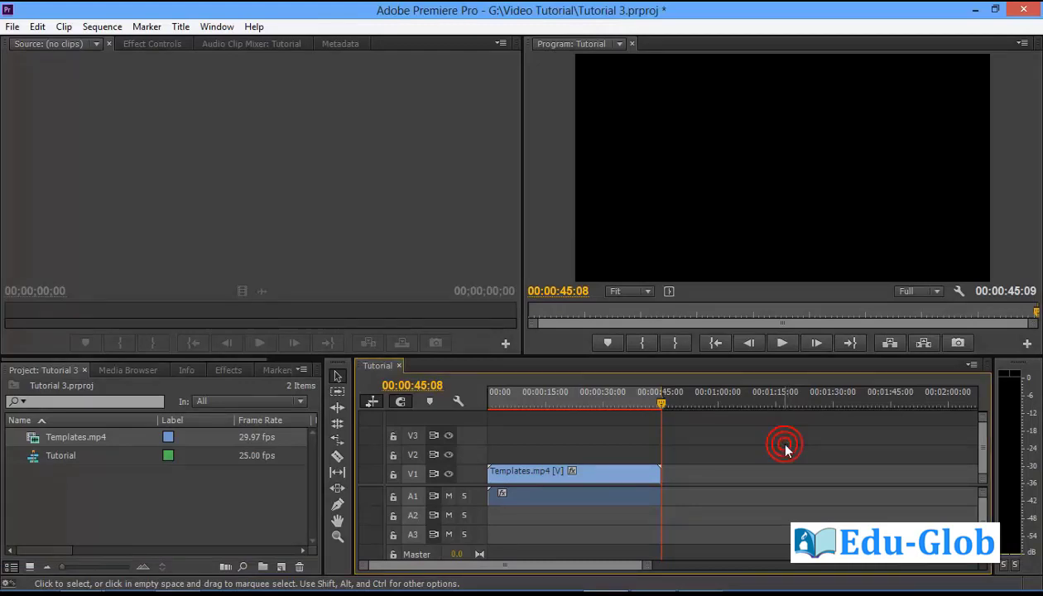
{"action": "key", "text": "ctrl+m"}
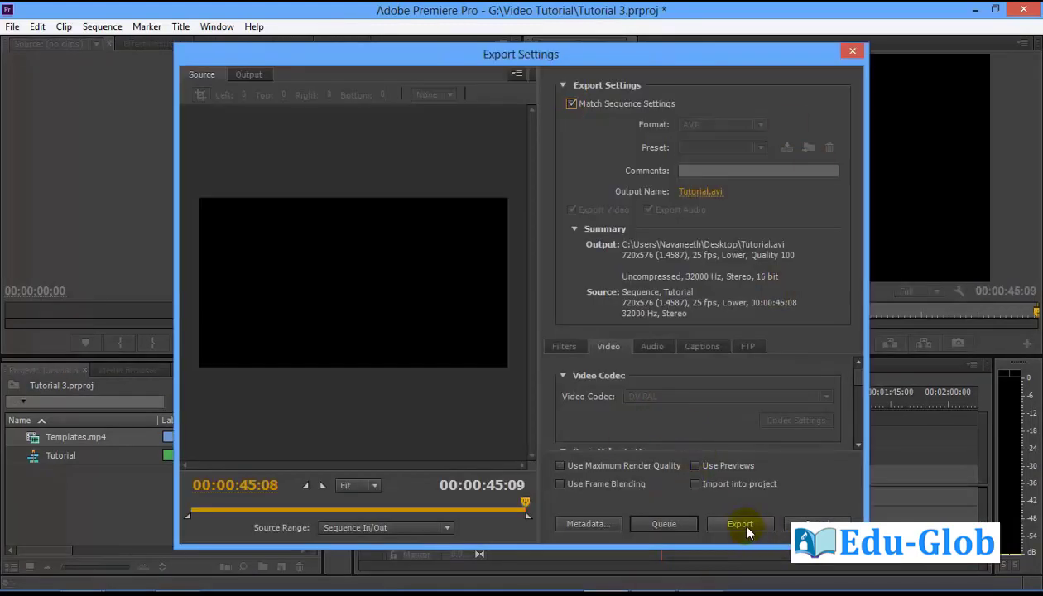
{"action": "left_click", "coordinate": [745, 526]}
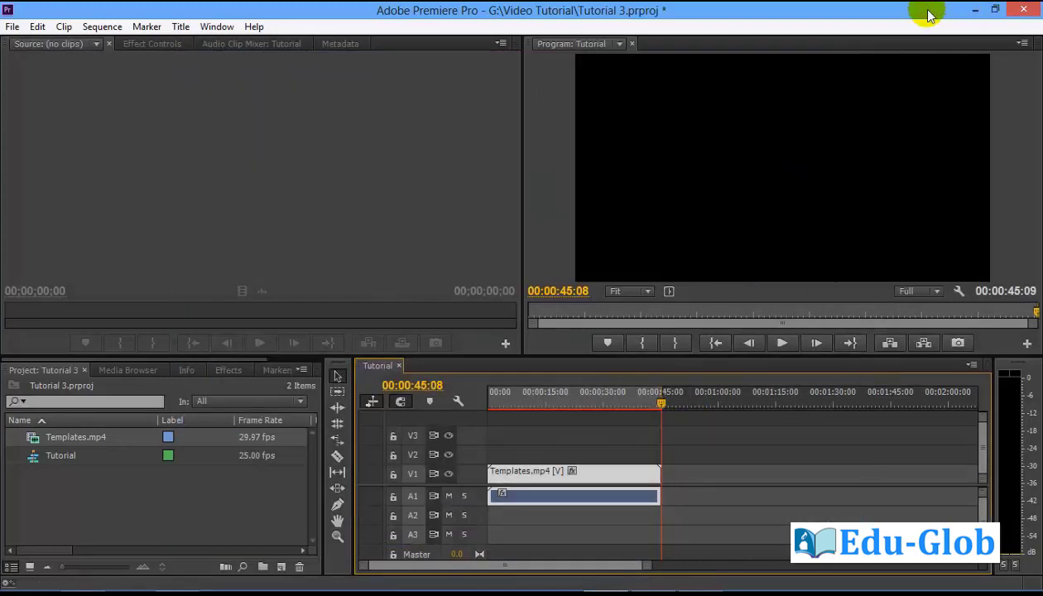
Confirm Tutorial.avi on the desktop, then reopen Export Settings for the Tutorial sequence in Premiere
{"action": "left_click", "coordinate": [973, 10]}
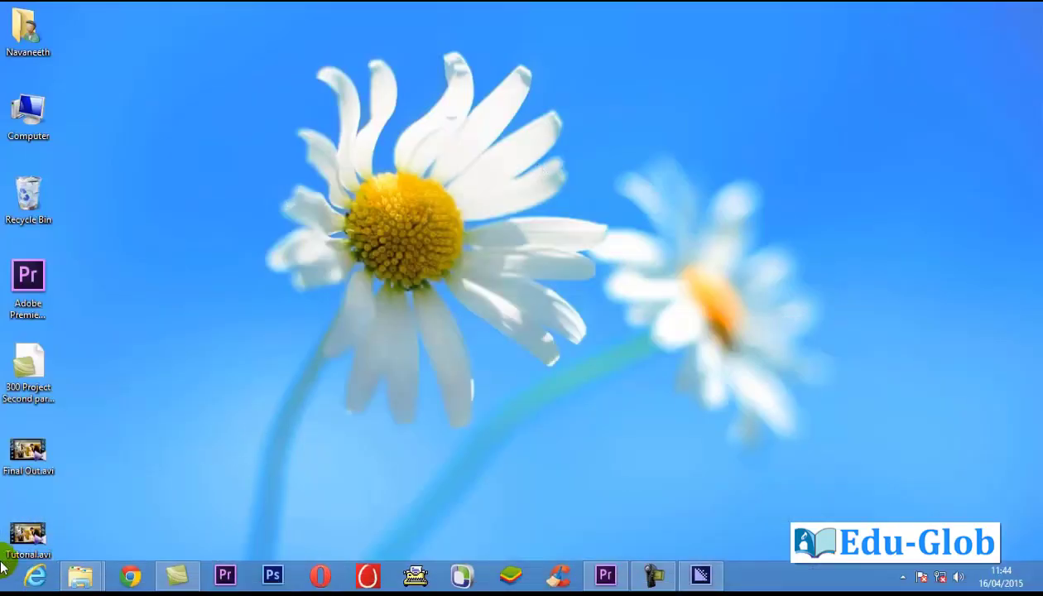
{"action": "left_click", "coordinate": [27, 539]}
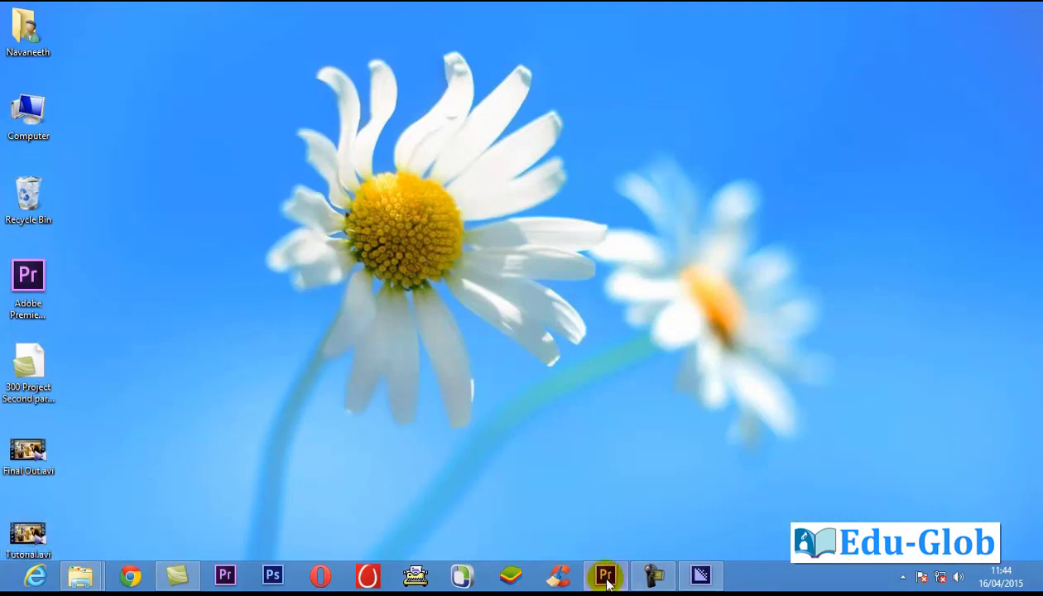
{"action": "mouse_move", "coordinate": [605, 574]}
{"action": "left_click", "coordinate": [602, 500]}
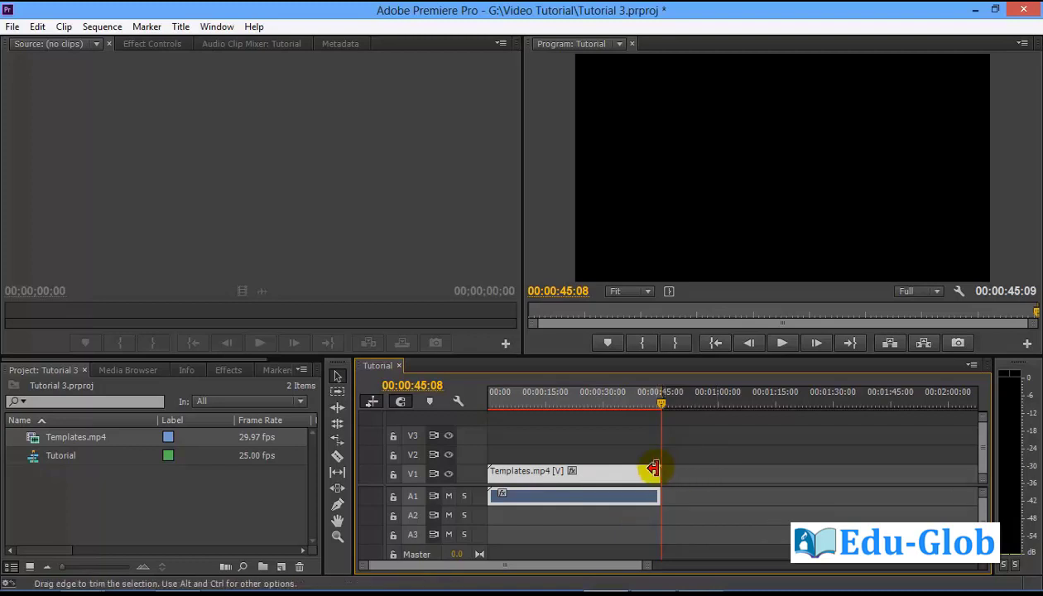
{"action": "left_click", "coordinate": [629, 477]}
{"action": "key", "text": "ctrl+m"}
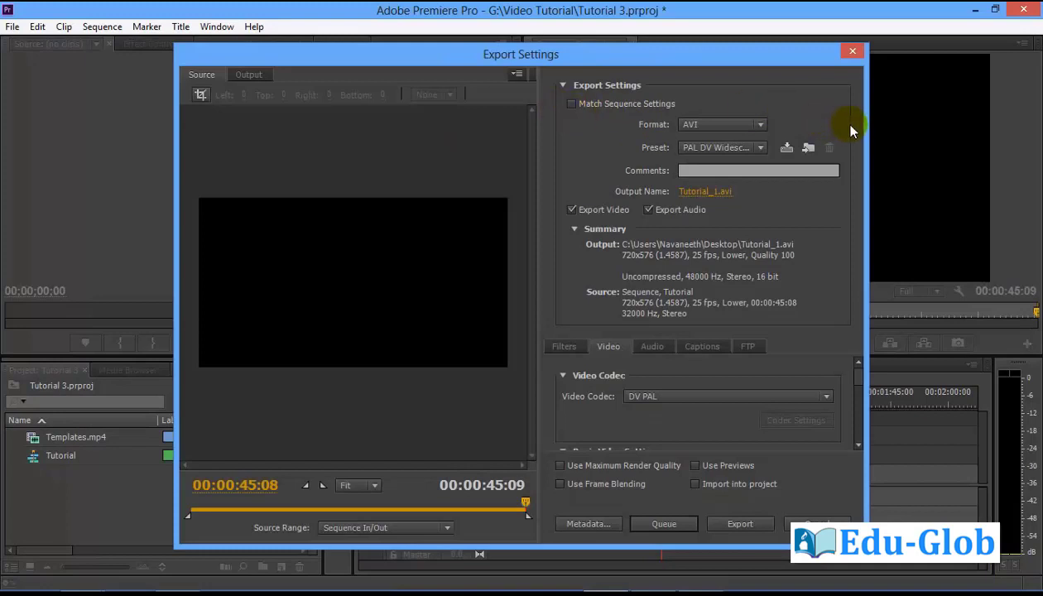
Set the export format to Waveform Audio with the WAV 48 kHz 16 bit preset
{"action": "left_click", "coordinate": [759, 125]}
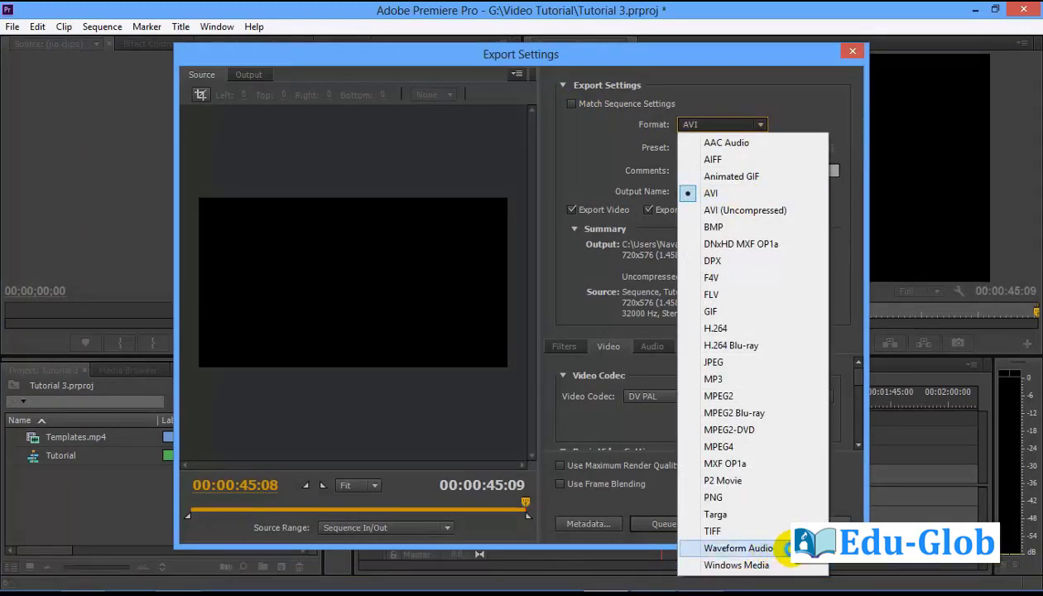
{"action": "left_click", "coordinate": [783, 549]}
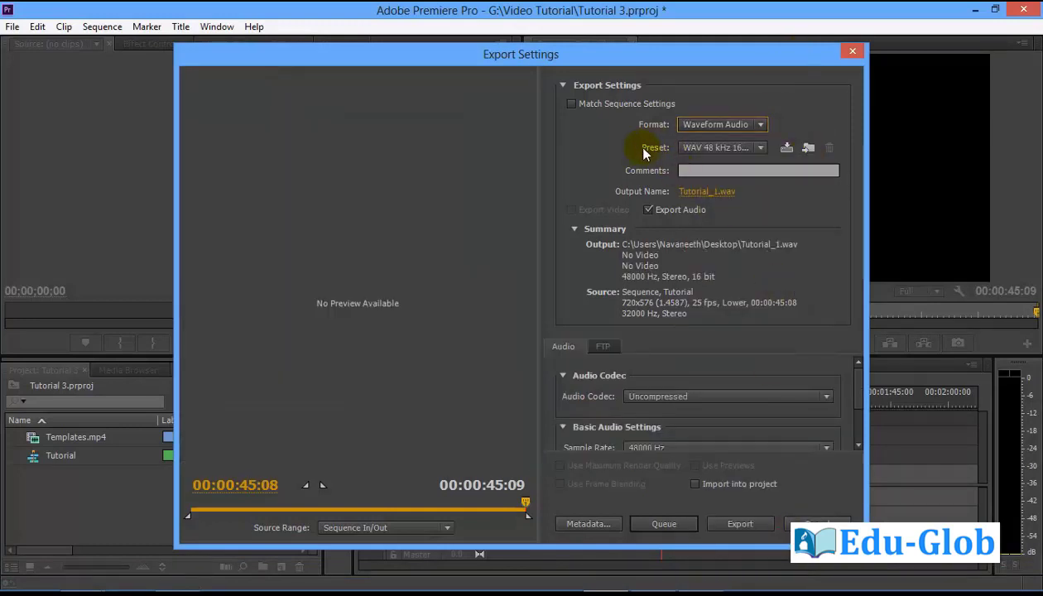
{"action": "left_click", "coordinate": [759, 148]}
{"action": "left_click", "coordinate": [760, 150]}
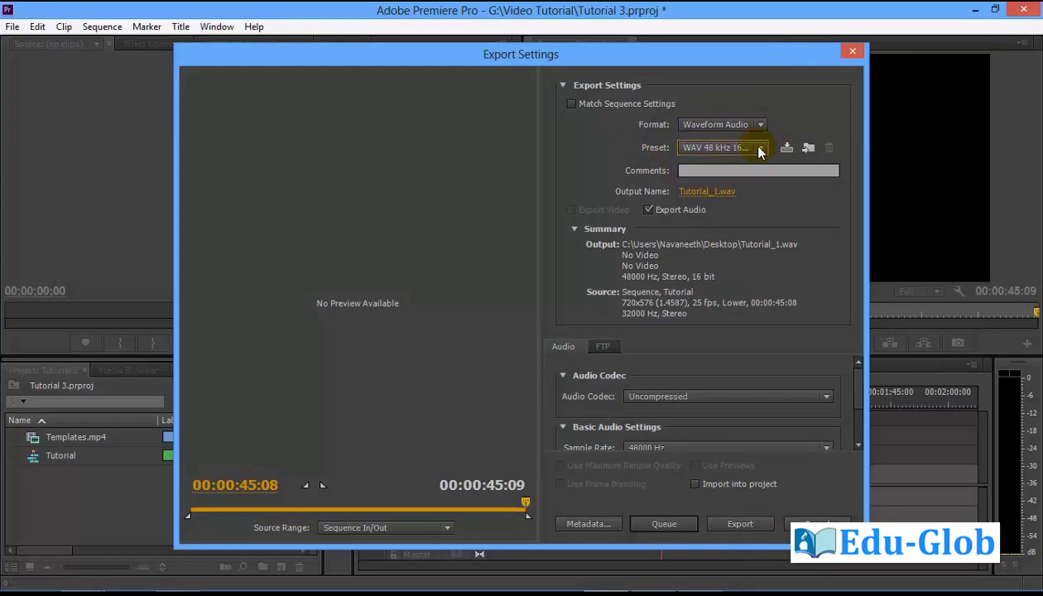
Name the output file Audio 123.wav and save it to the Desktop
{"action": "left_click", "coordinate": [696, 191]}
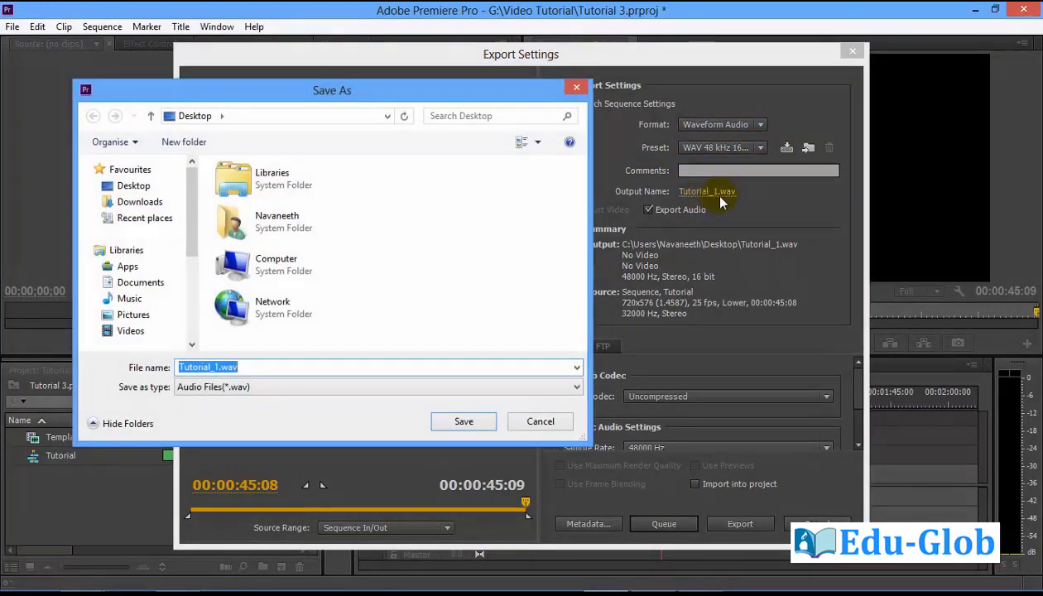
{"action": "type", "text": "Audio 123"}
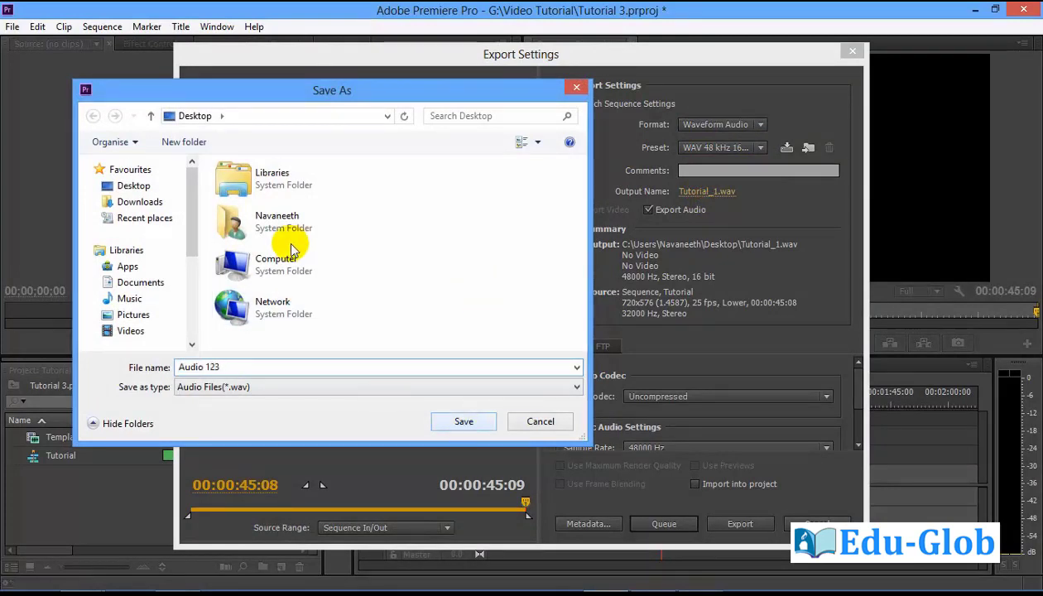
{"action": "left_click", "coordinate": [131, 185]}
{"action": "left_click", "coordinate": [469, 418]}
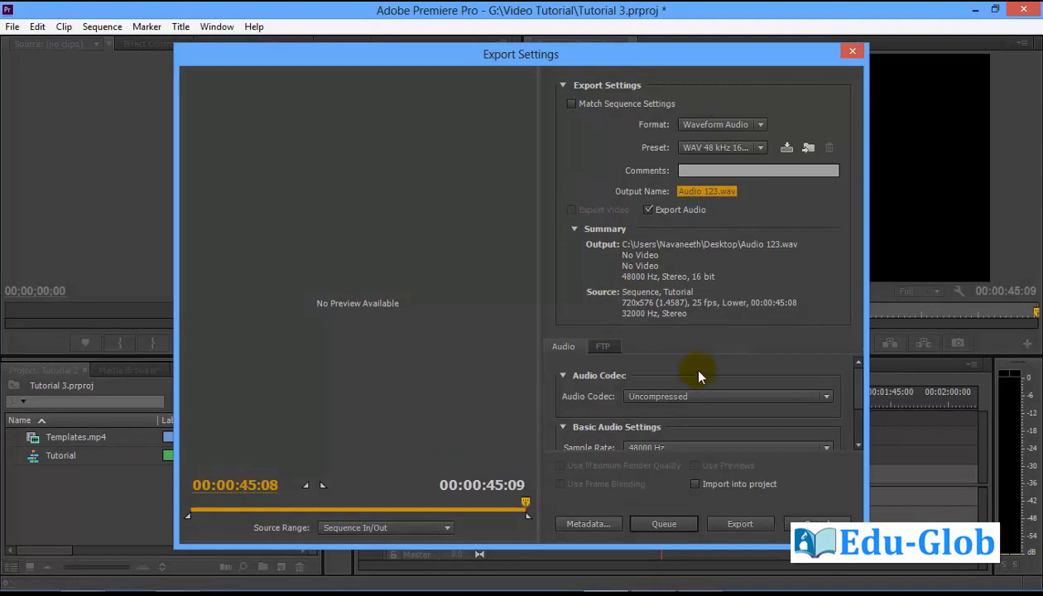
Export the sequence audio as Audio 123.wav, confirm it on the Desktop, and return to Premiere
{"action": "left_click", "coordinate": [740, 524]}
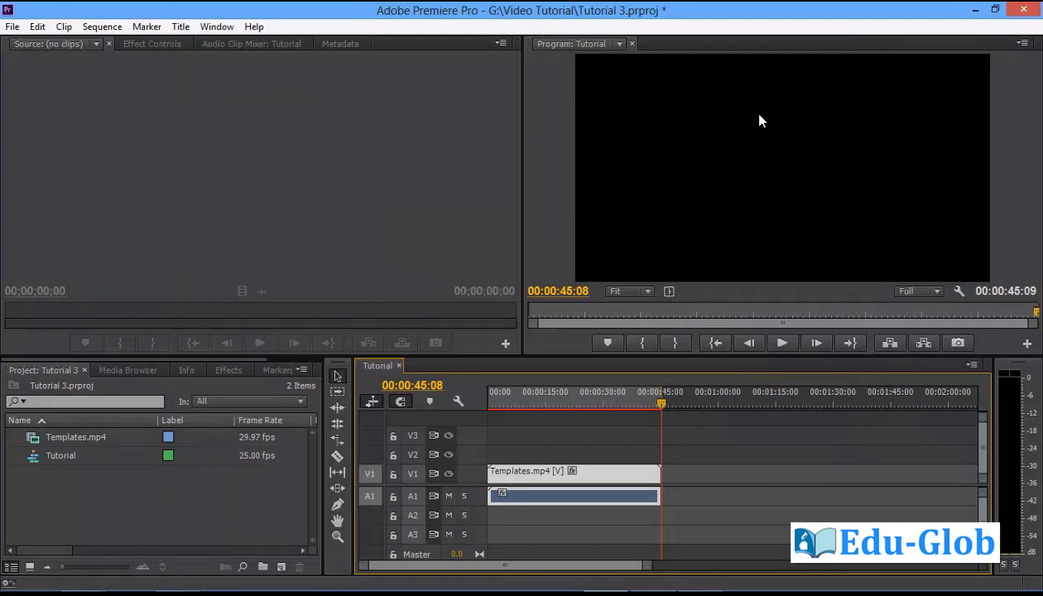
{"action": "left_click", "coordinate": [976, 10]}
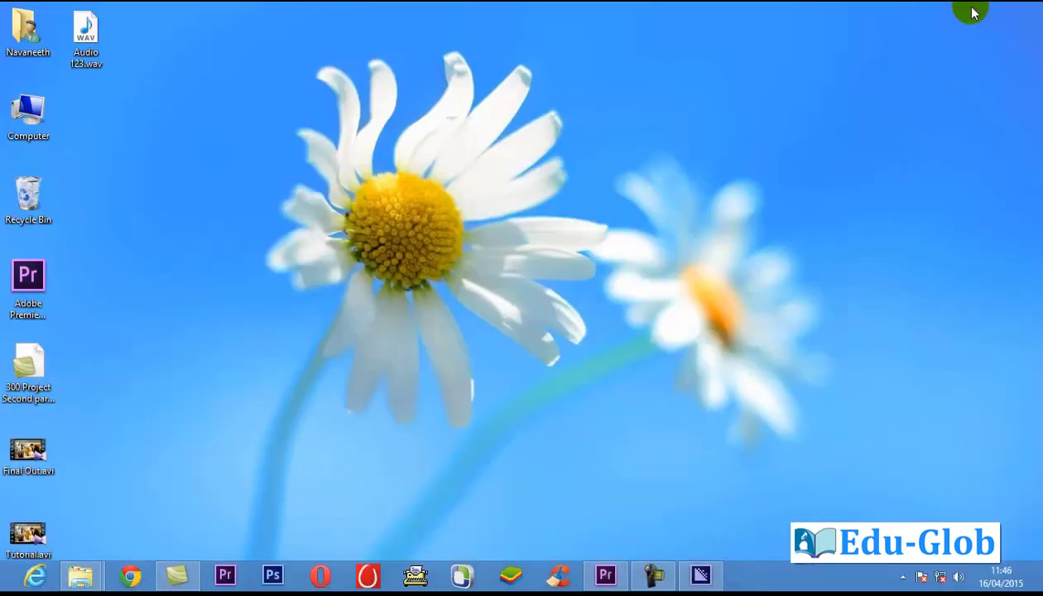
{"action": "left_click", "coordinate": [92, 32]}
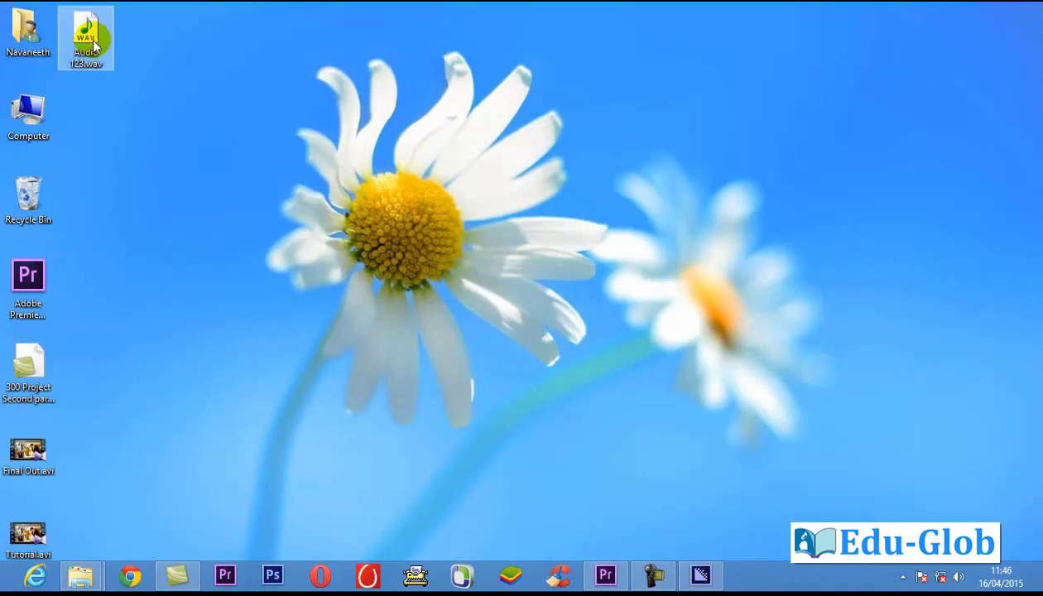
{"action": "left_click", "coordinate": [189, 144]}
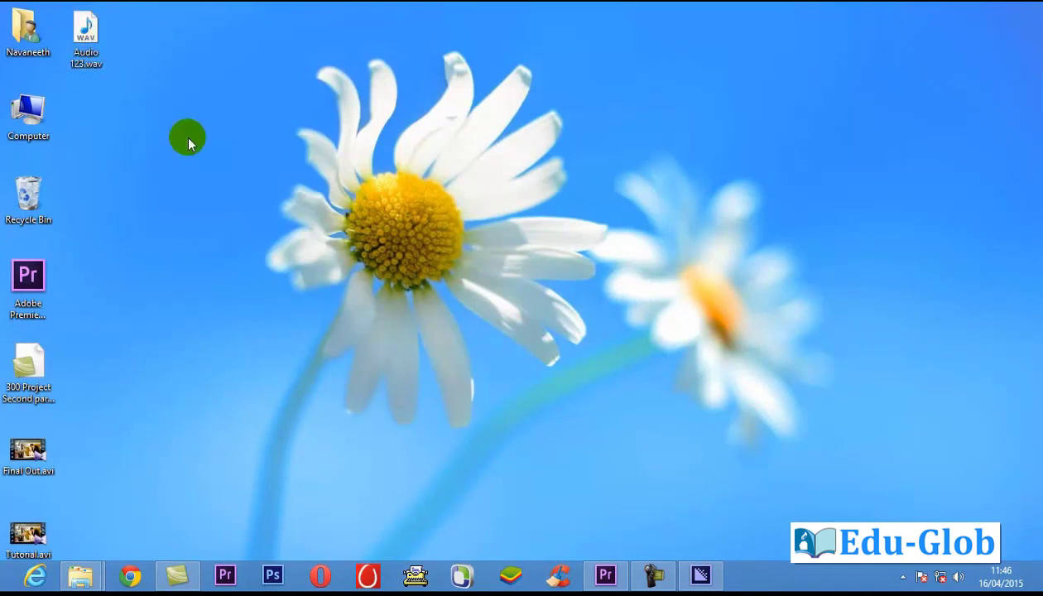
{"action": "left_click", "coordinate": [605, 573]}
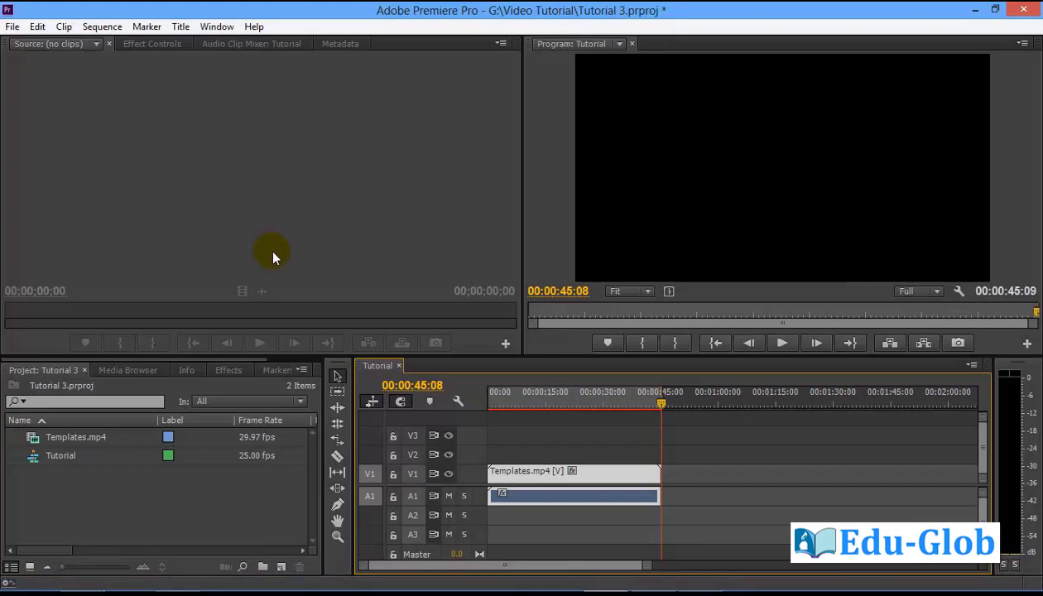